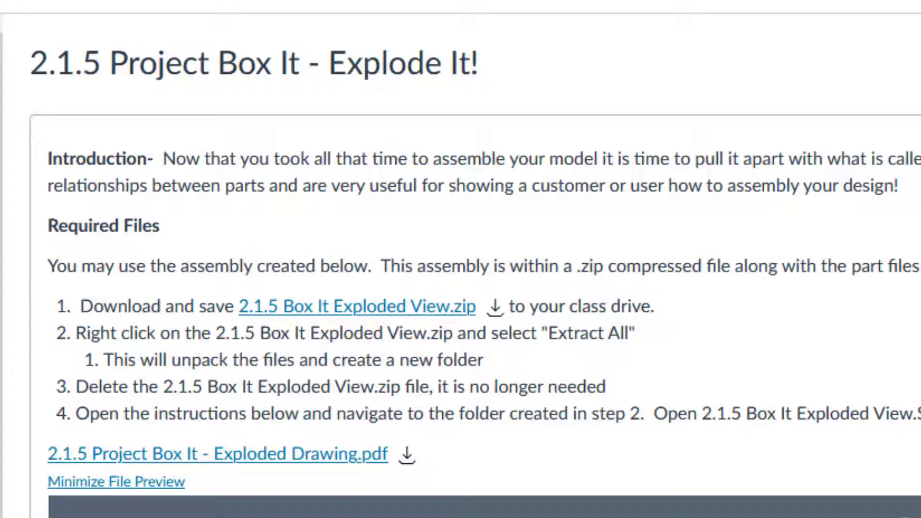
# - Save the linked 2.1.5 Box It Exploded View.zip file to the 1_Hour folder
pyautogui.click(494, 312)
pyautogui.rightClick(495, 315)
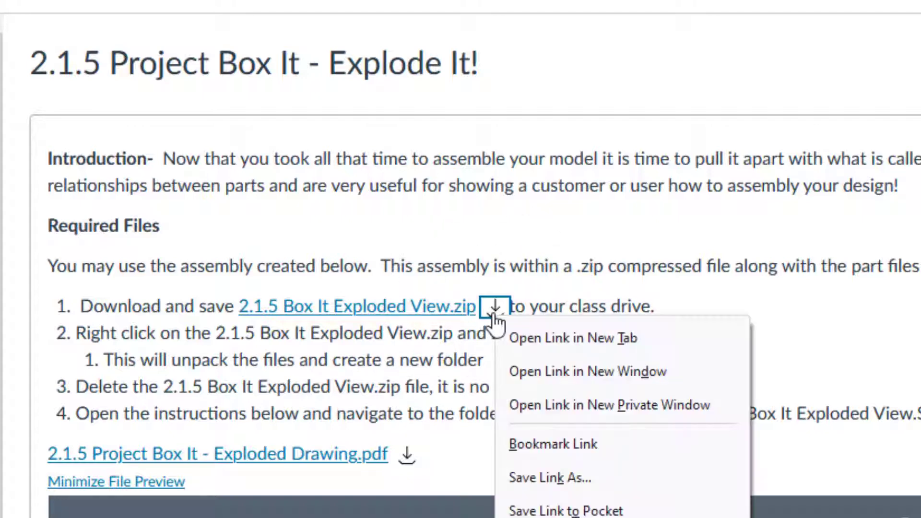
pyautogui.click(585, 483)
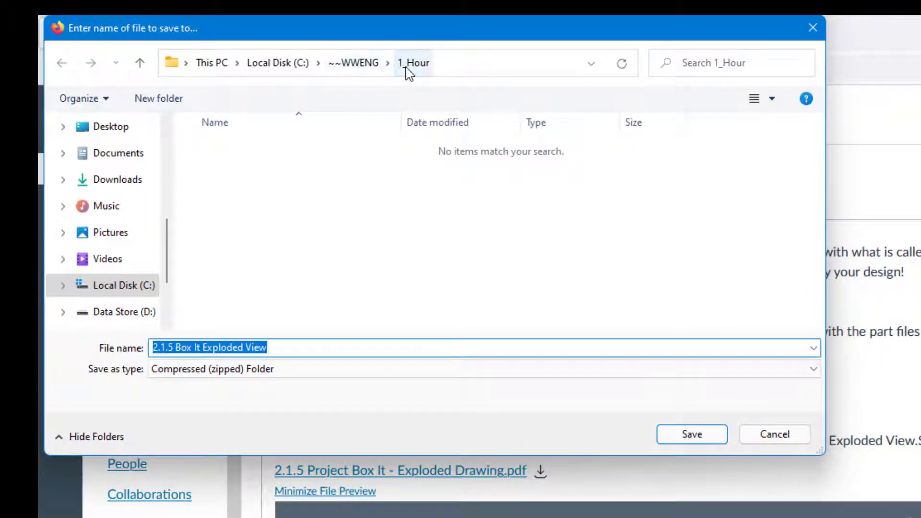
pyautogui.click(692, 435)
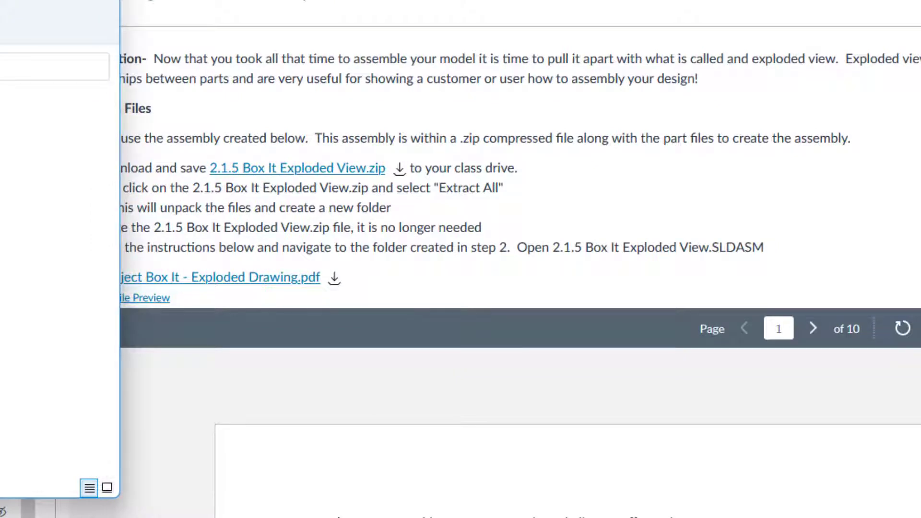
# - In File Explorer, extract the 2.1.5 Box It Exploded View zip to C:\~~WWENG\1_Hour\2.1.5 Box It Exploded View
pyautogui.moveTo(0, 0); pyautogui.dragTo(502, 25)
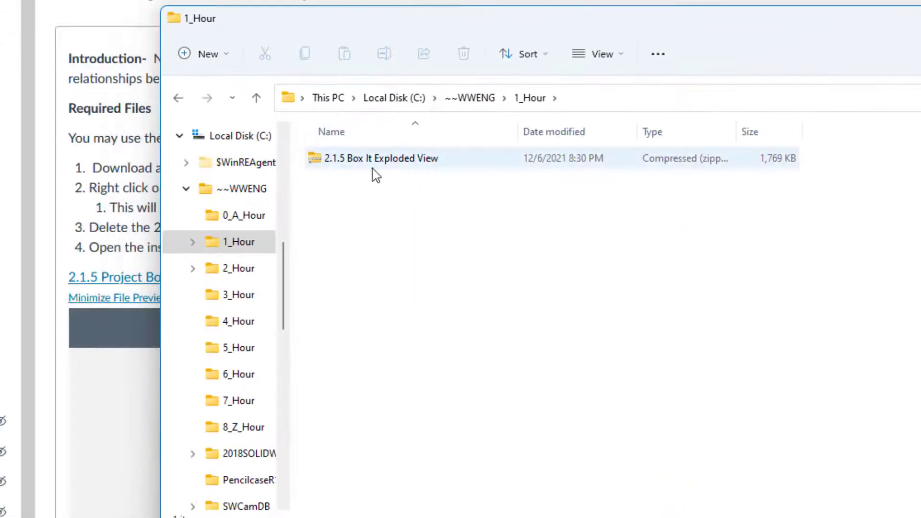
pyautogui.rightClick(324, 159)
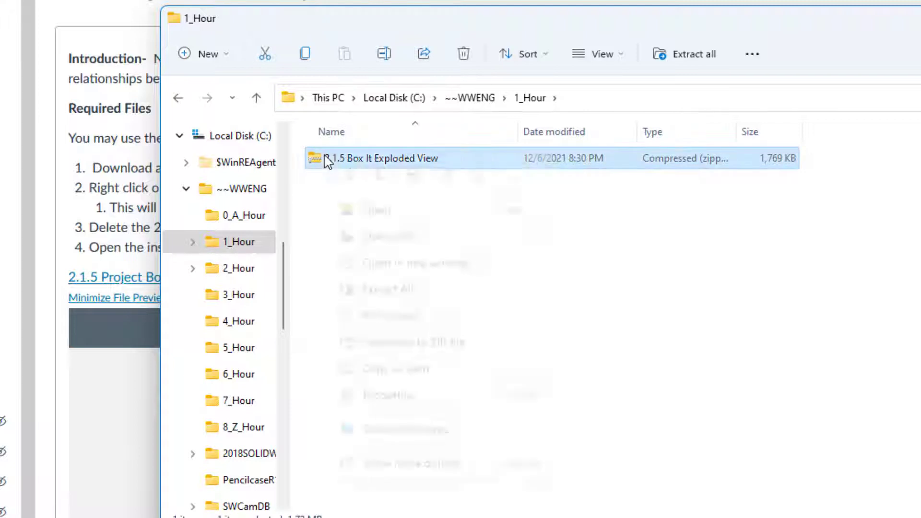
pyautogui.click(377, 290)
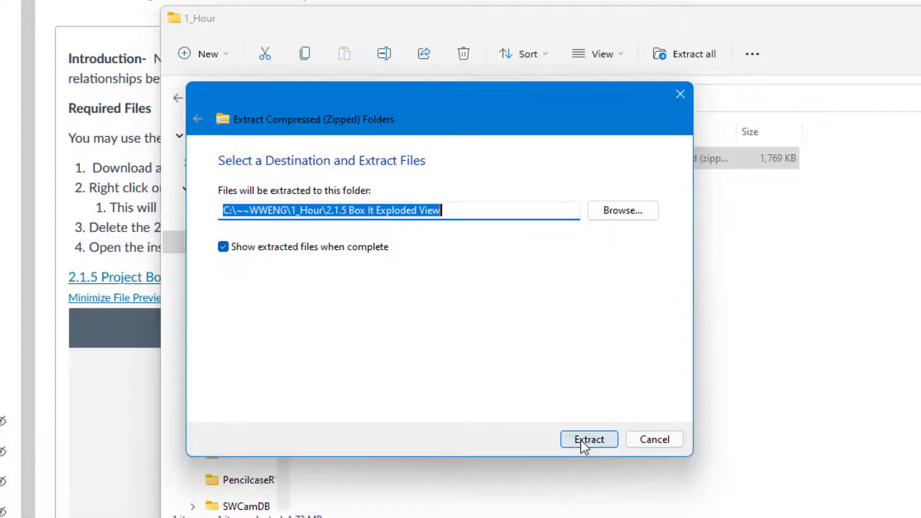
pyautogui.click(582, 440)
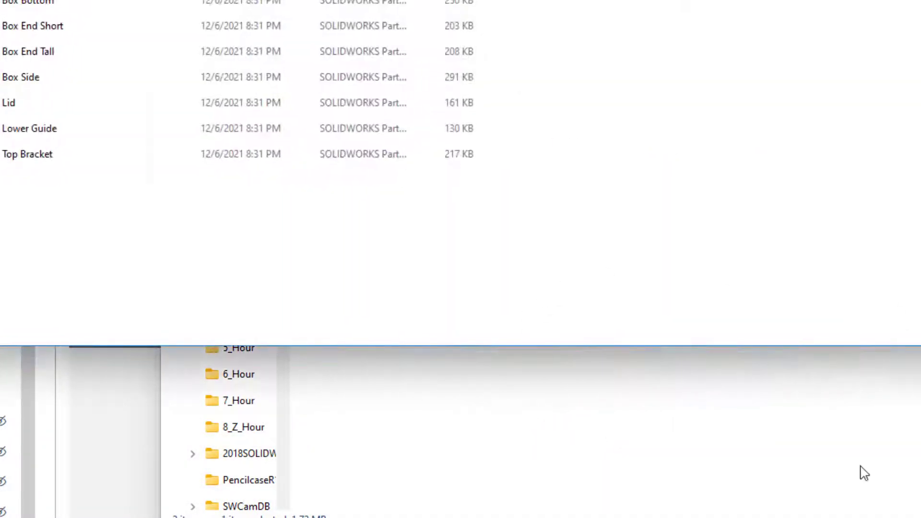
# - Check the contents of the extracted folder and delete the 2.1.5 Box It Exploded View zip file from the 1_Hour folder
pyautogui.click(861, 471)
pyautogui.doubleClick(357, 162)
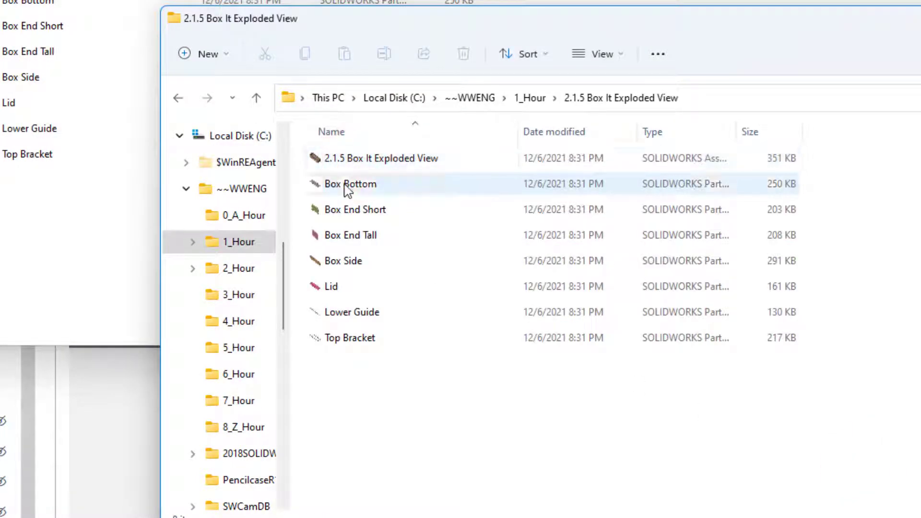
pyautogui.click(528, 98)
pyautogui.click(370, 187)
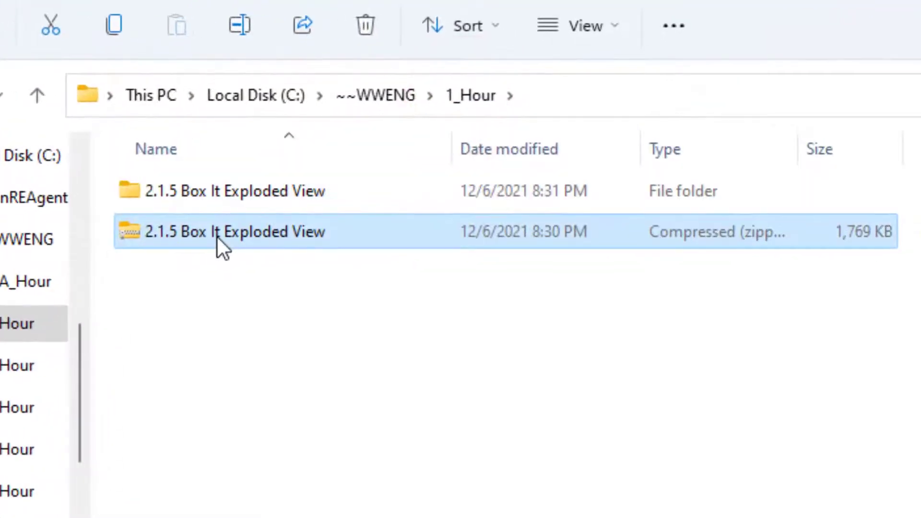
pyautogui.rightClick(217, 238)
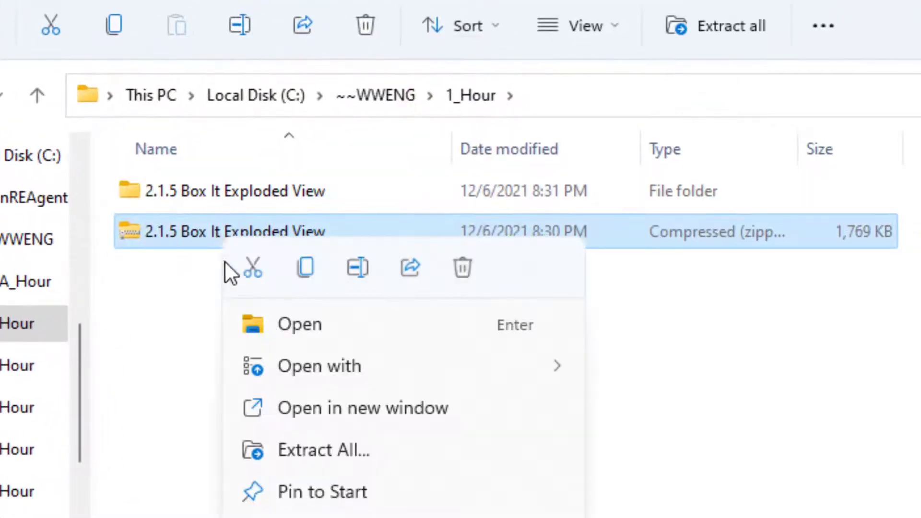
pyautogui.click(466, 272)
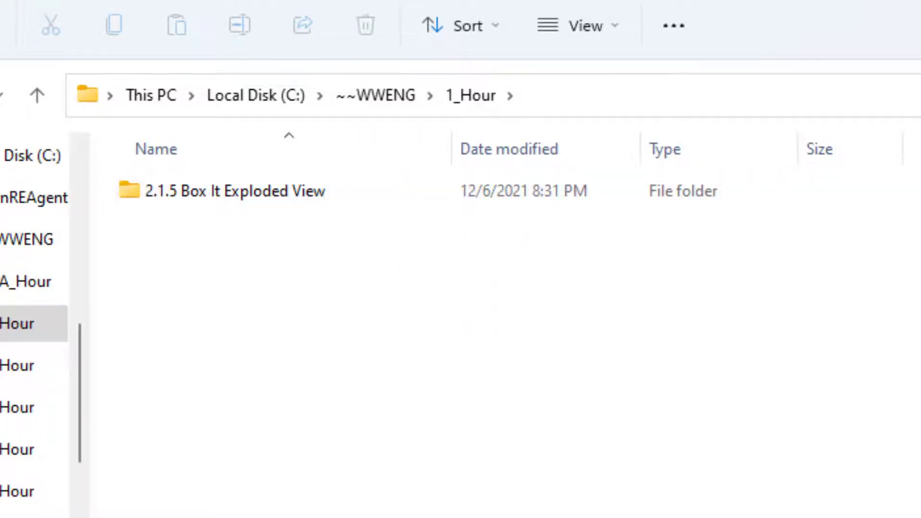
pyautogui.click(845, 142)
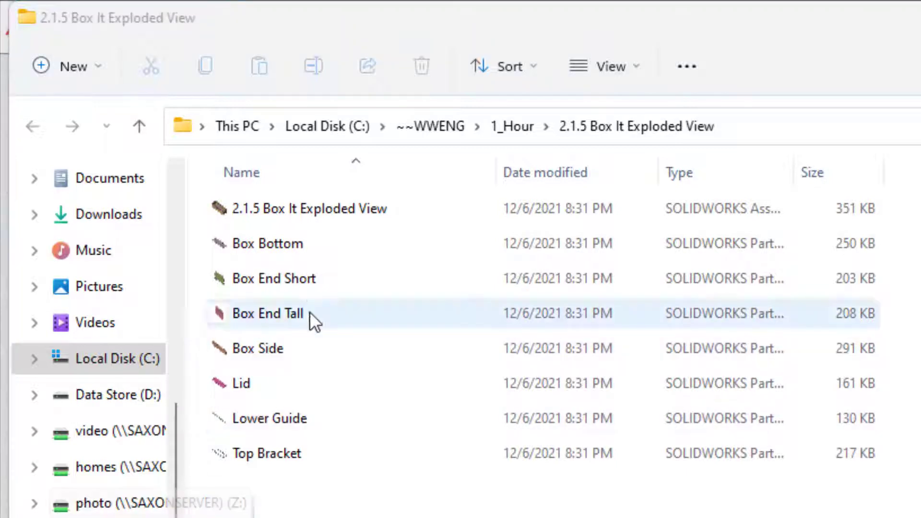
# - Open the 2.1.5 Box It Exploded View assembly in SOLIDWORKS and try sliding the lid of the box
pyautogui.doubleClick(355, 208)
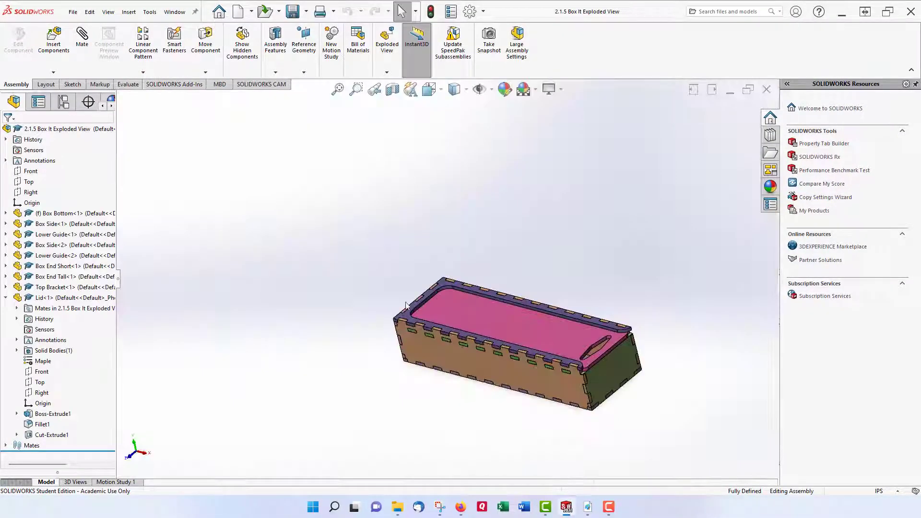
pyautogui.scroll(-5, 562, 392)
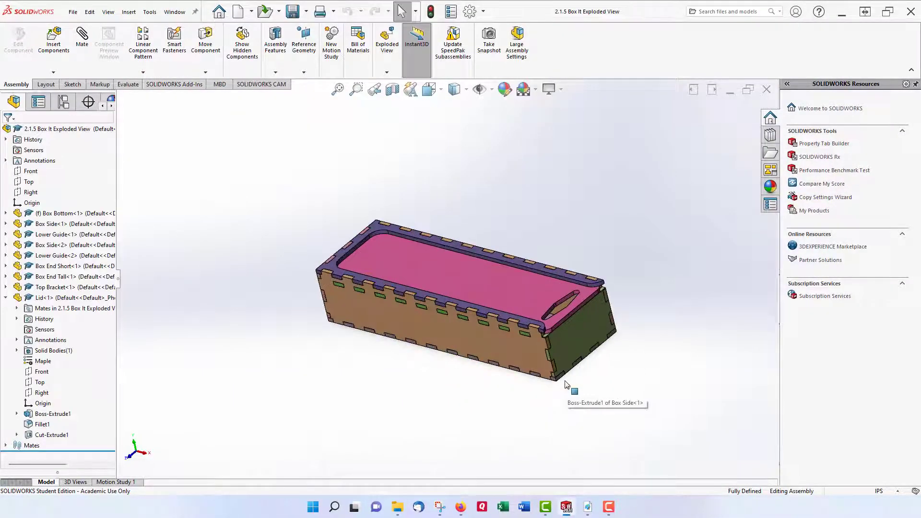
pyautogui.scroll(2, 455, 288)
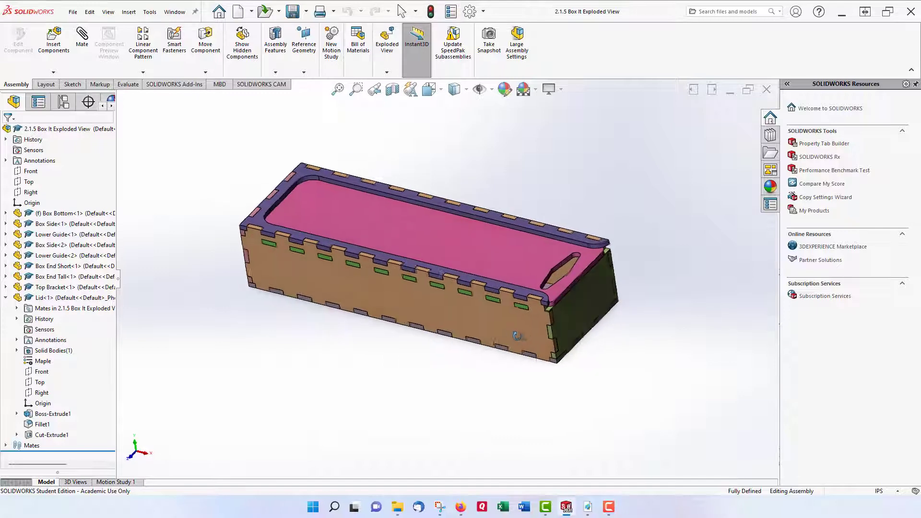
pyautogui.click(522, 279)
pyautogui.moveTo(521, 279); pyautogui.dragTo(490, 287)
pyautogui.moveTo(420, 352); pyautogui.dragTo(429, 315, button='middle')
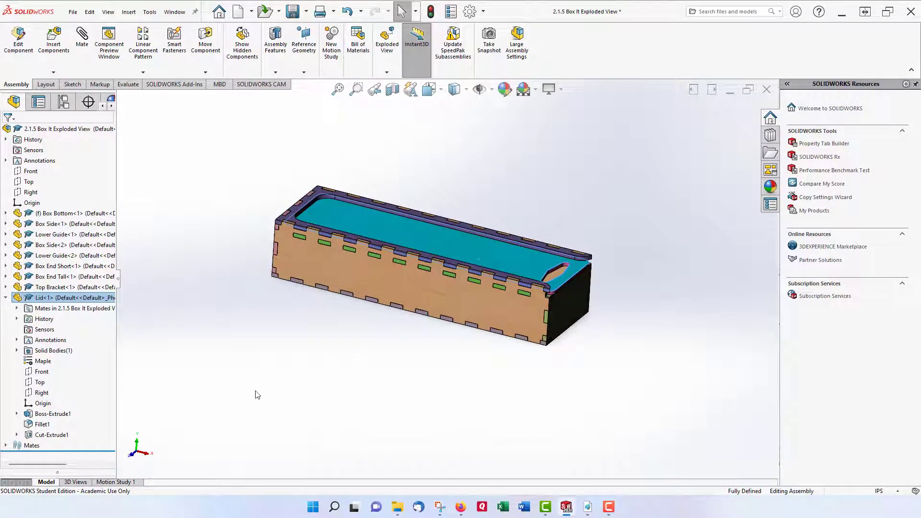
pyautogui.click(242, 386)
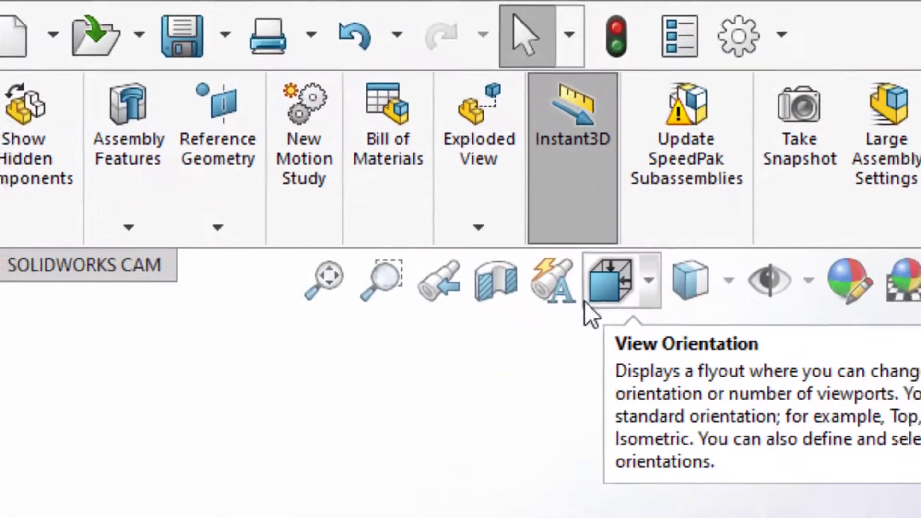
# - Start a new exploded view for the Default configuration, keeping the regular rather than the radial step type
pyautogui.click(496, 202)
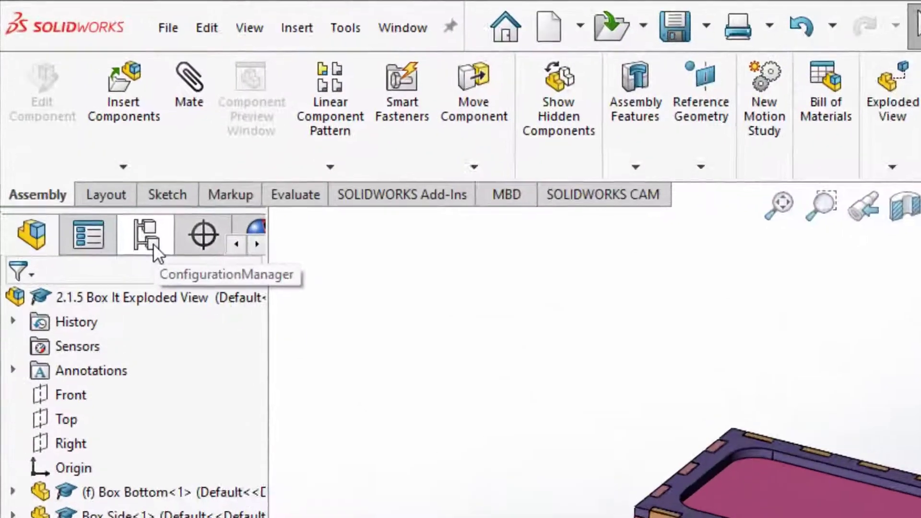
pyautogui.click(153, 243)
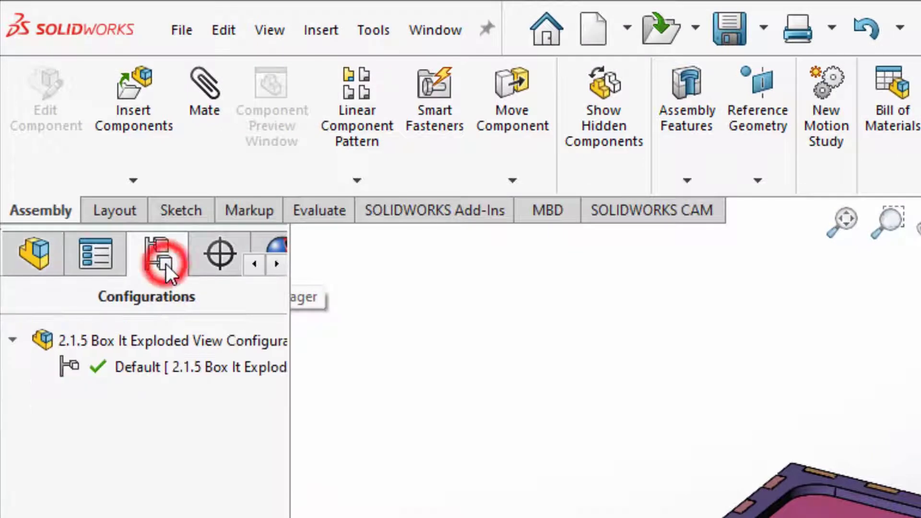
pyautogui.click(147, 368)
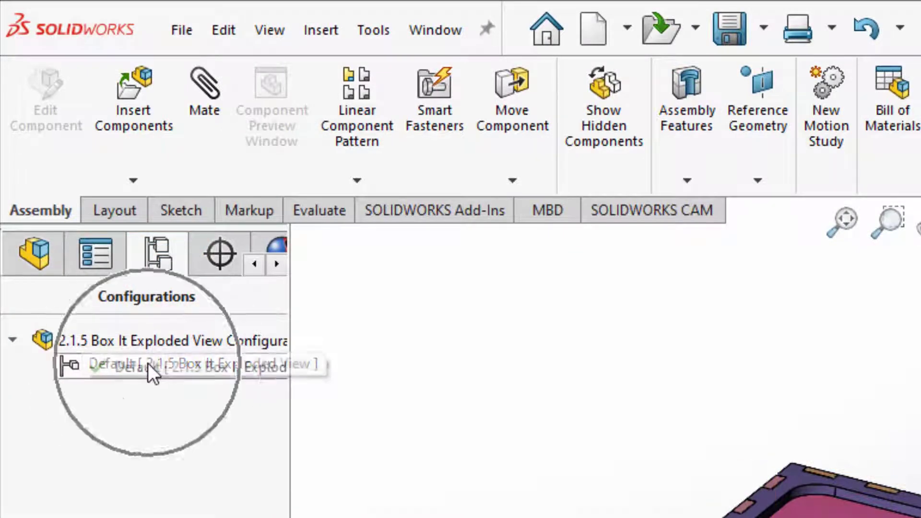
pyautogui.rightClick(153, 363)
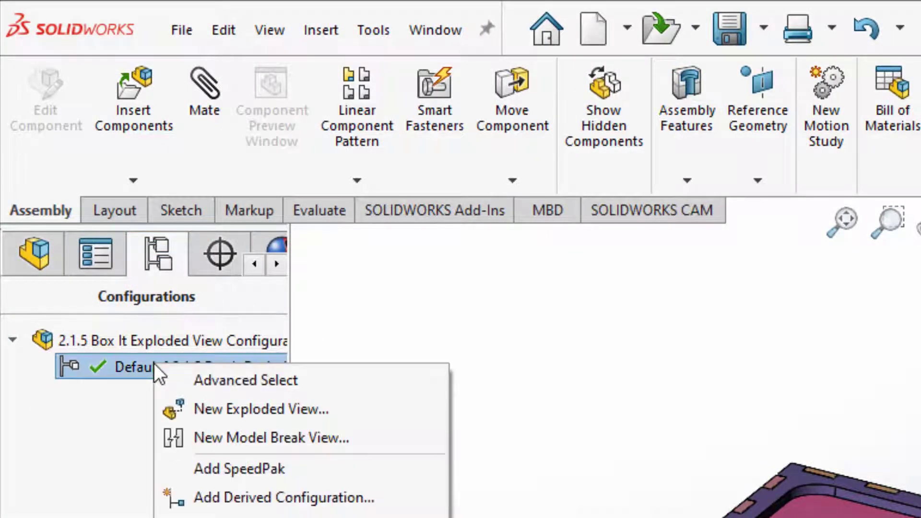
pyautogui.click(191, 411)
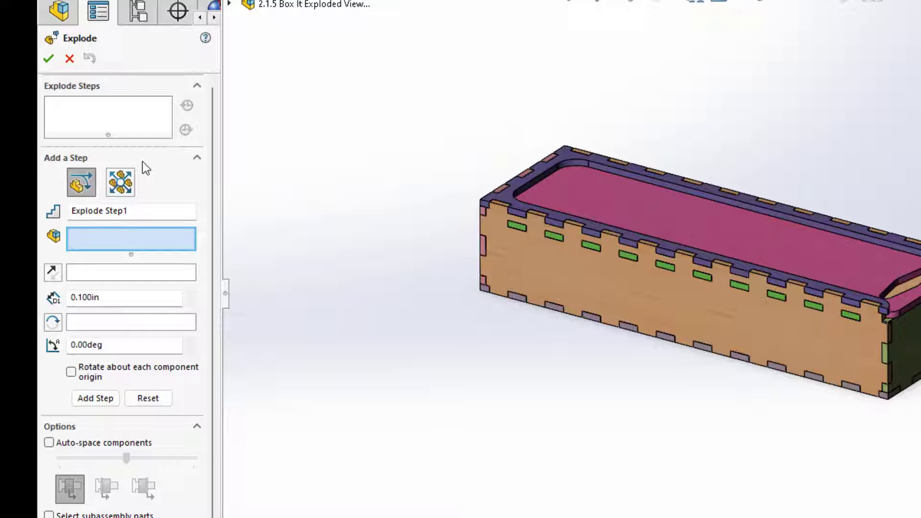
pyautogui.click(82, 188)
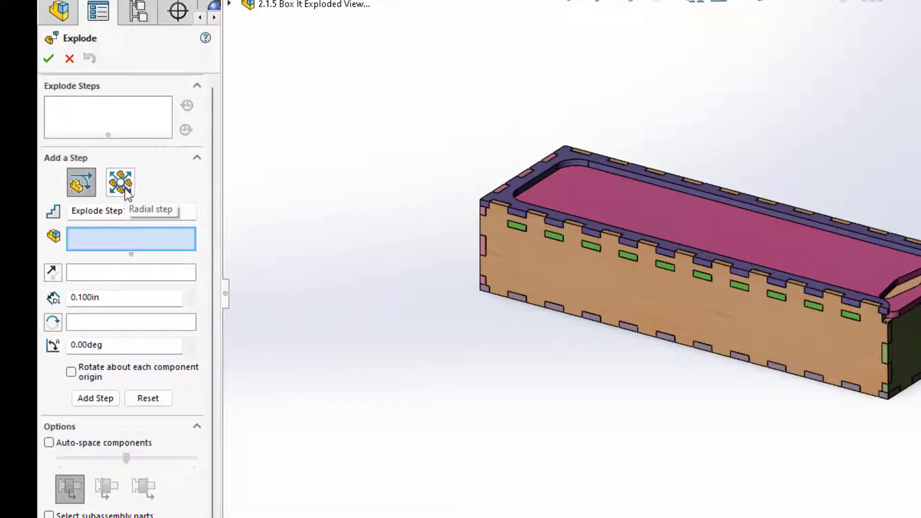
pyautogui.click(81, 189)
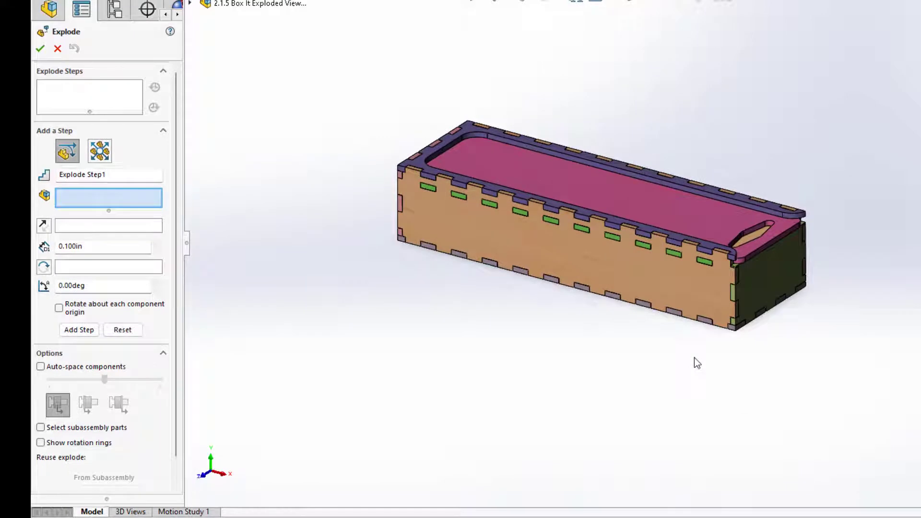
# - Pull the Box End Short panel about 1.36 in outward along the X axis as the first explode step
pyautogui.click(774, 282)
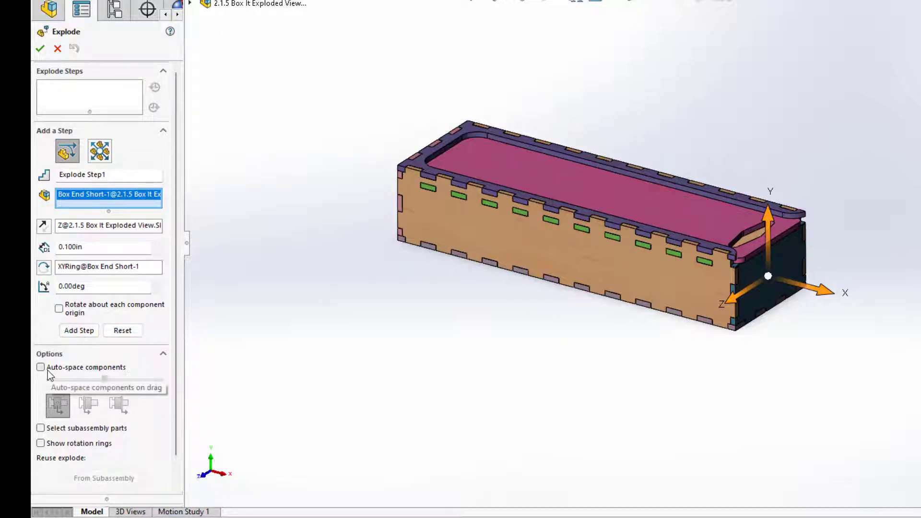
pyautogui.click(41, 443)
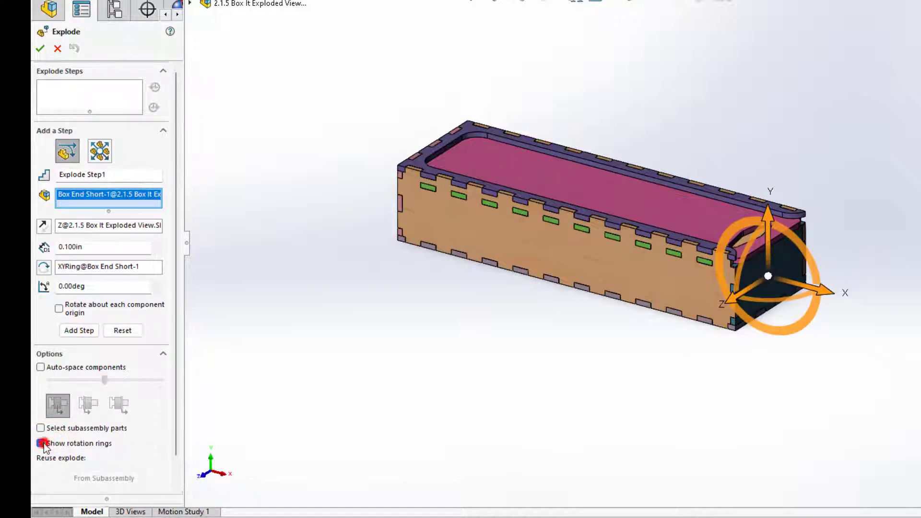
pyautogui.click(41, 443)
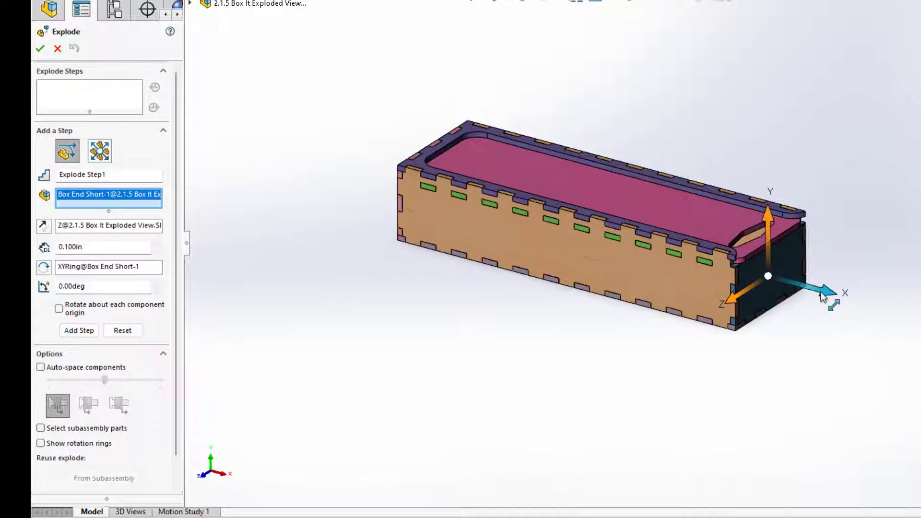
pyautogui.moveTo(821, 296); pyautogui.dragTo(835, 314)
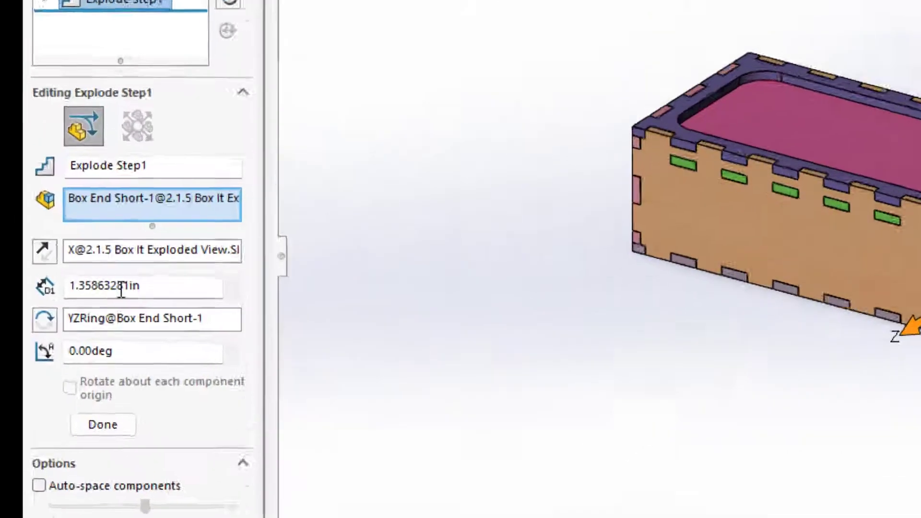
# - Set the explode distance of the Box End Short panel to 0.5 in and finish the explode step
pyautogui.click(62, 284)
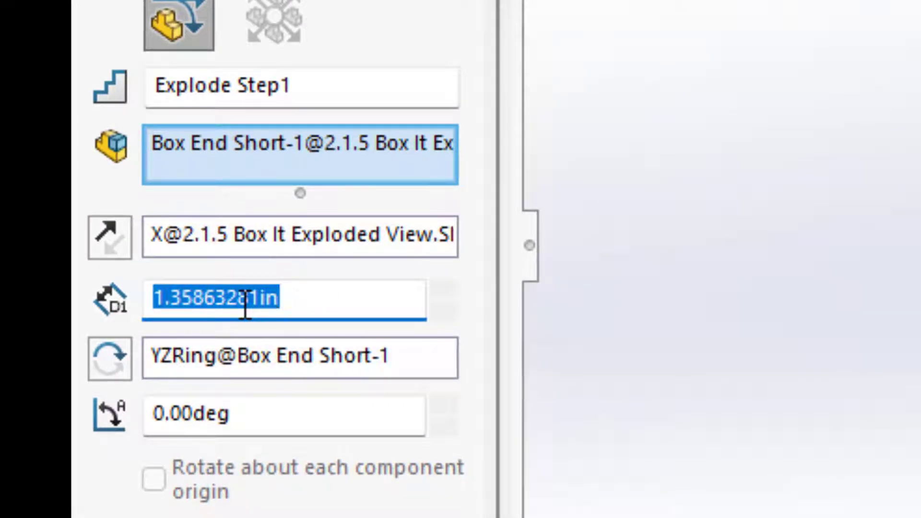
pyautogui.write('.5')
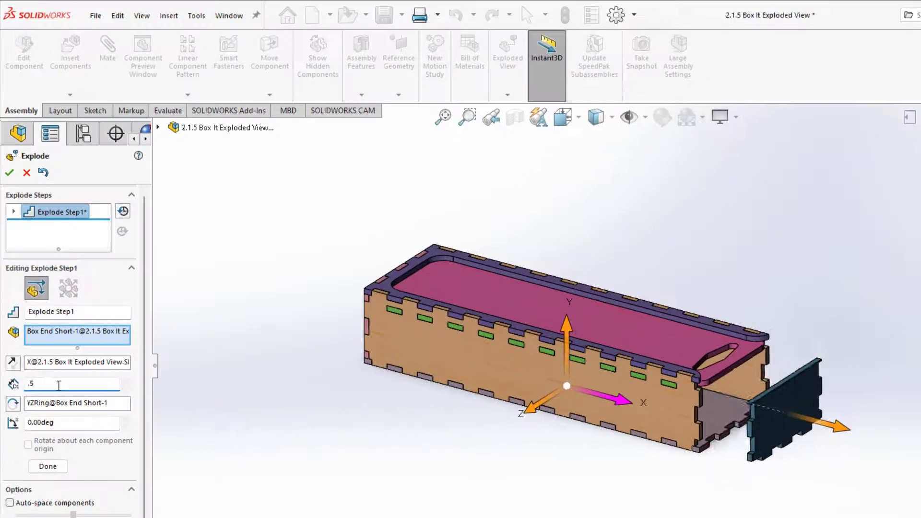
pyautogui.press('Return')
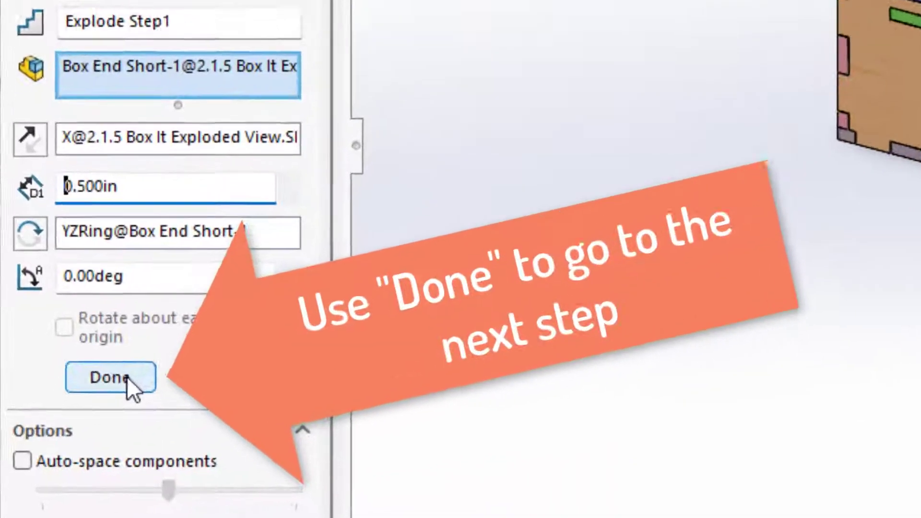
pyautogui.click(72, 434)
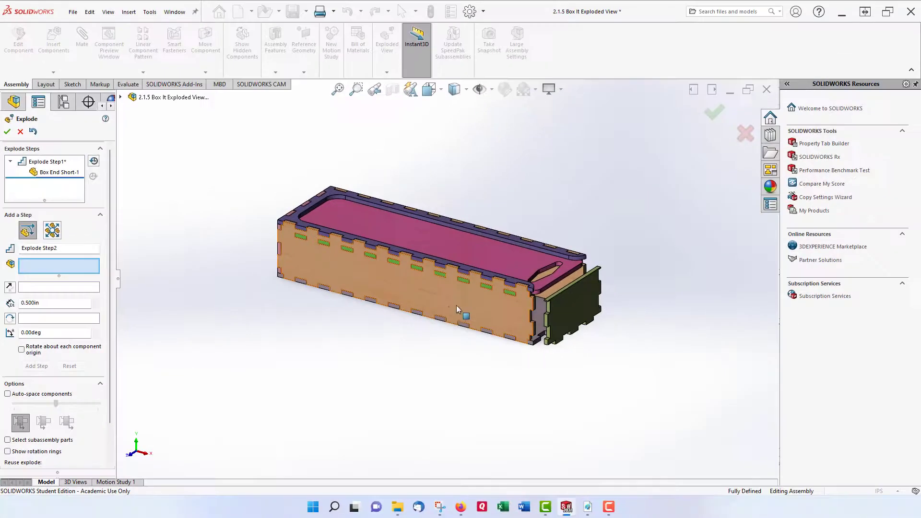
# - Pull the Box End Tall panel away from the opposite end of the box along the X axis as the second explode step
pyautogui.moveTo(371, 287); pyautogui.dragTo(307, 259, button='middle')
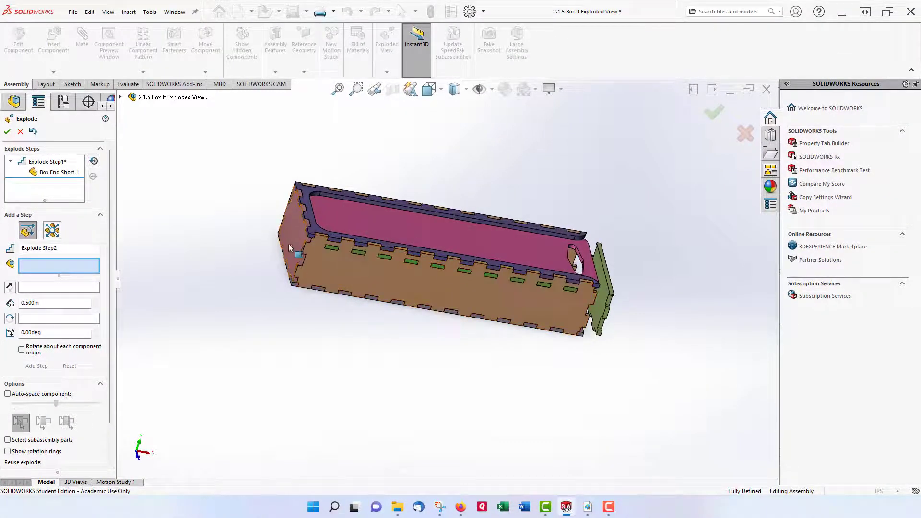
pyautogui.click(289, 243)
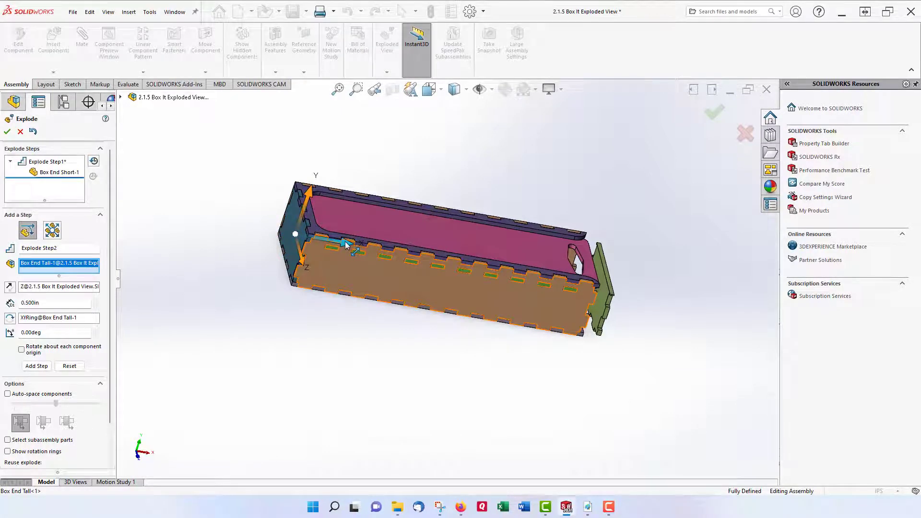
pyautogui.moveTo(344, 241); pyautogui.dragTo(215, 269)
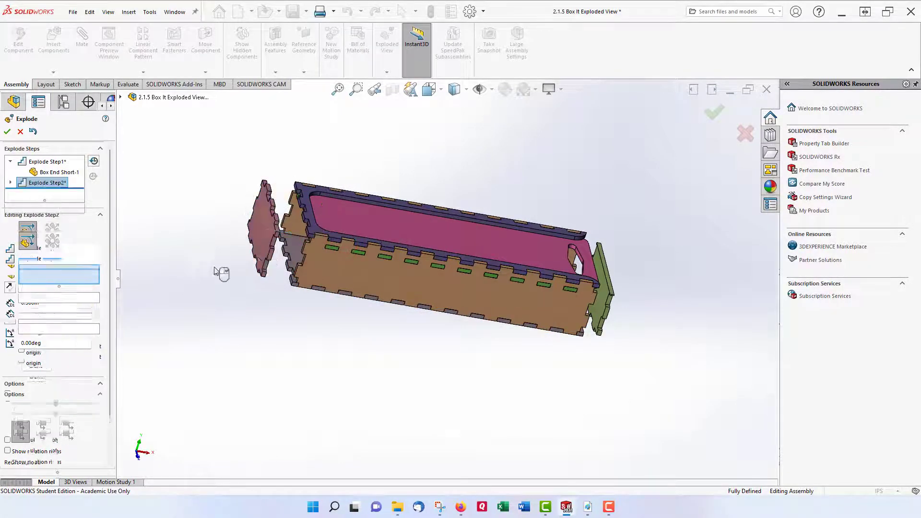
# - Set the explode distance of the Box End Tall panel to 0.5 in and finish the explode step
pyautogui.doubleClick(57, 312)
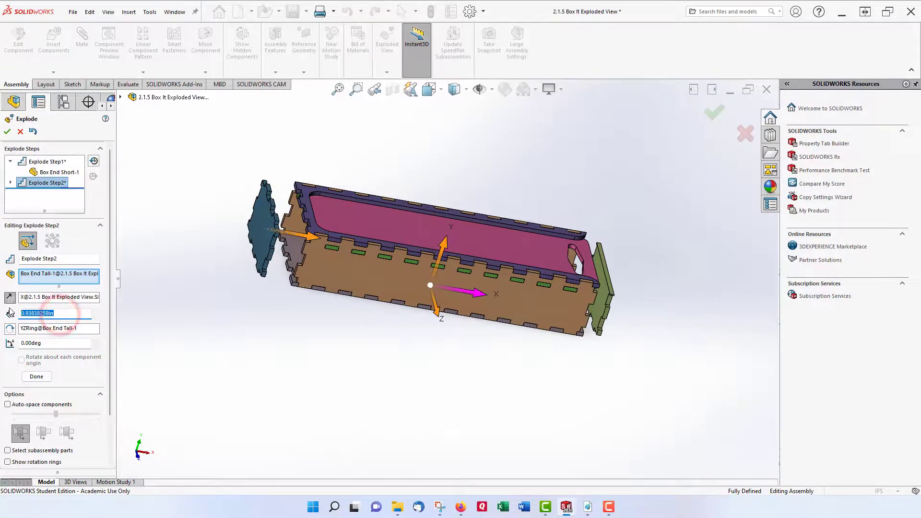
pyautogui.write('0.5')
pyautogui.press('Return')
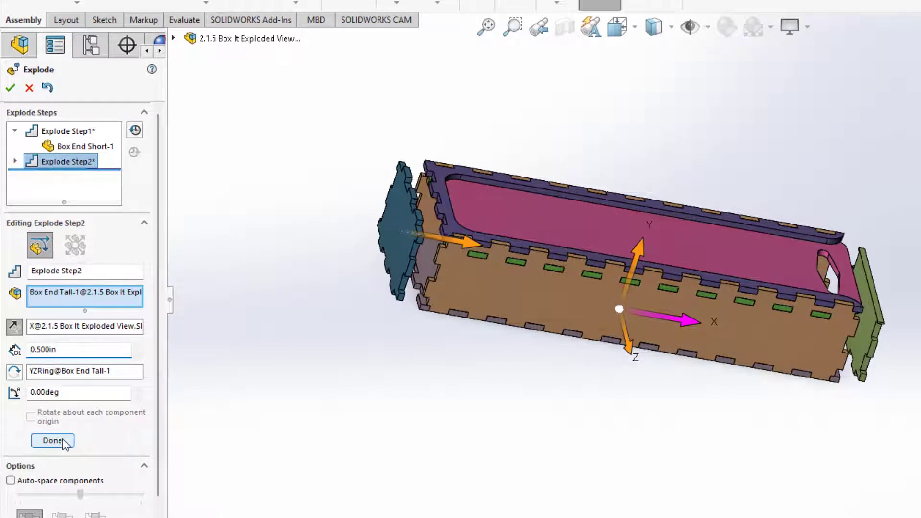
pyautogui.click(53, 440)
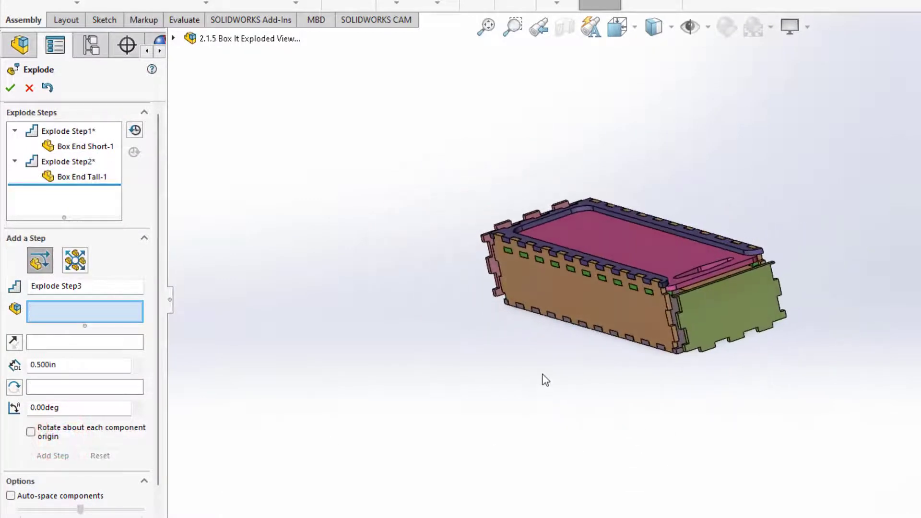
# - Pull the front Box Side panel about 0.93 in outward along the Z axis as the third explode step
pyautogui.click(586, 318)
pyautogui.moveTo(527, 320); pyautogui.dragTo(488, 339)
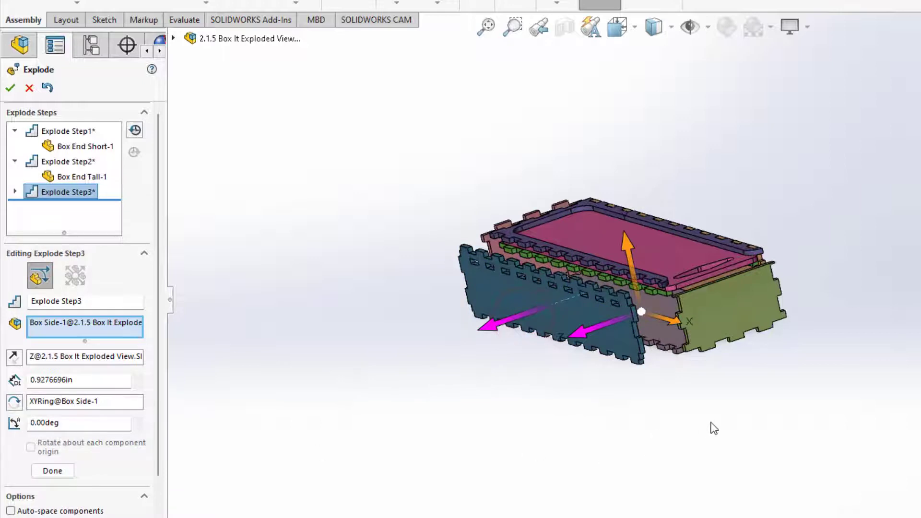
pyautogui.moveTo(714, 428); pyautogui.dragTo(720, 377, button='middle')
pyautogui.click(678, 316)
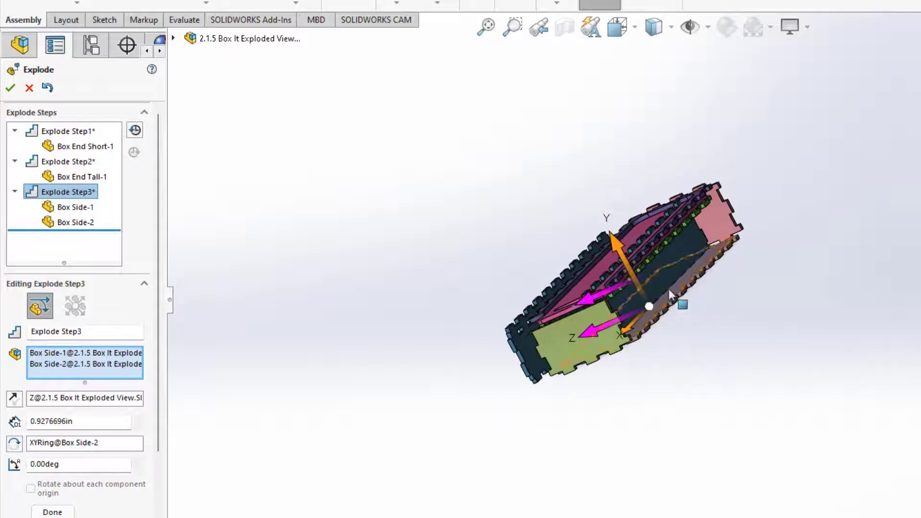
pyautogui.click(665, 266)
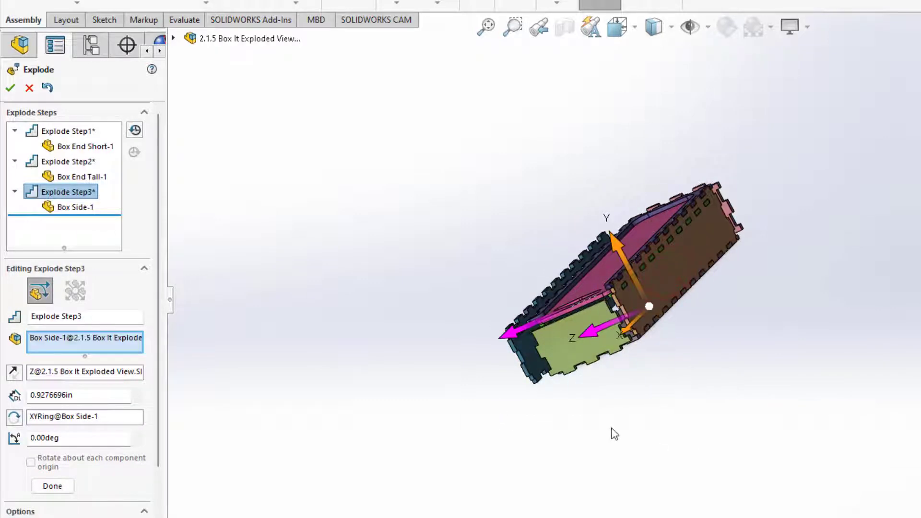
pyautogui.moveTo(623, 419); pyautogui.dragTo(681, 382, button='middle')
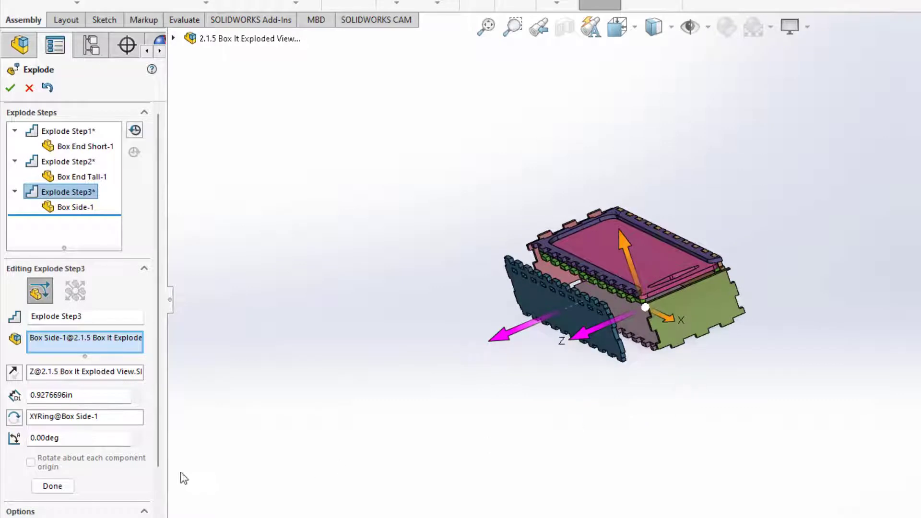
pyautogui.rightClick(77, 343)
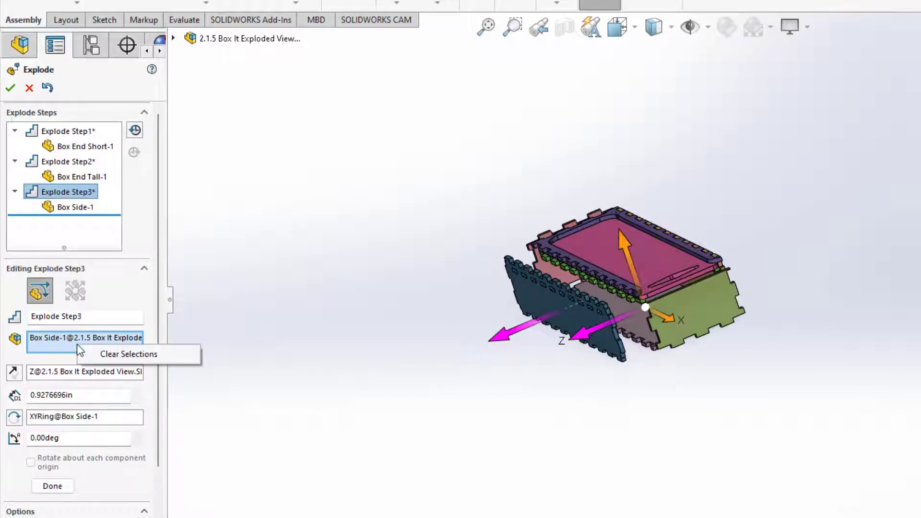
pyautogui.click(77, 344)
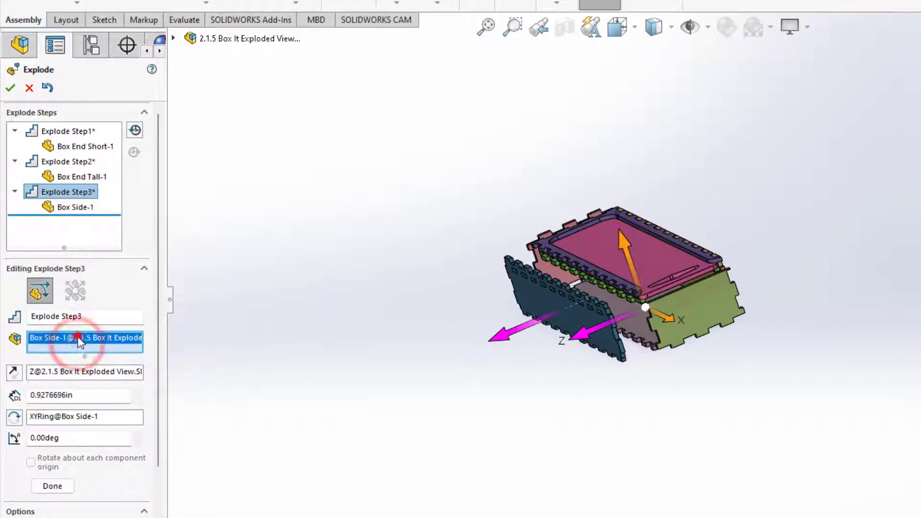
pyautogui.rightClick(78, 338)
pyautogui.click(123, 365)
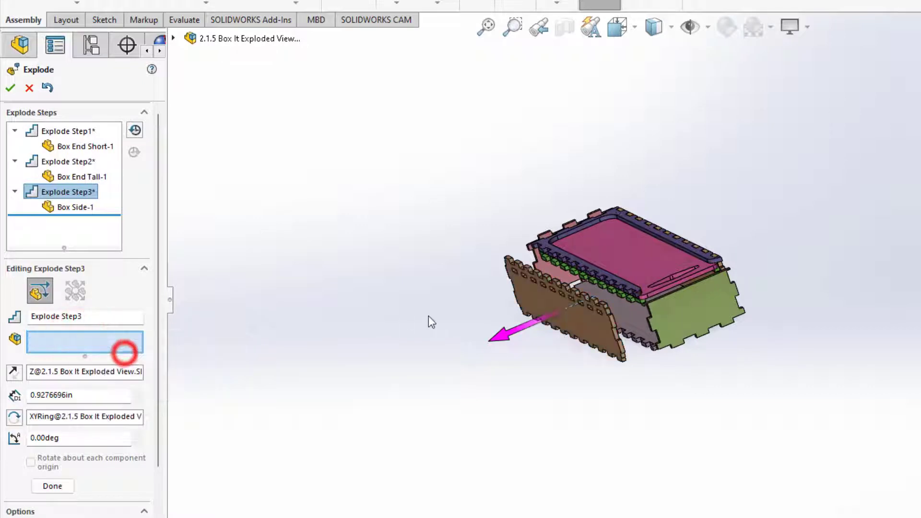
pyautogui.click(574, 321)
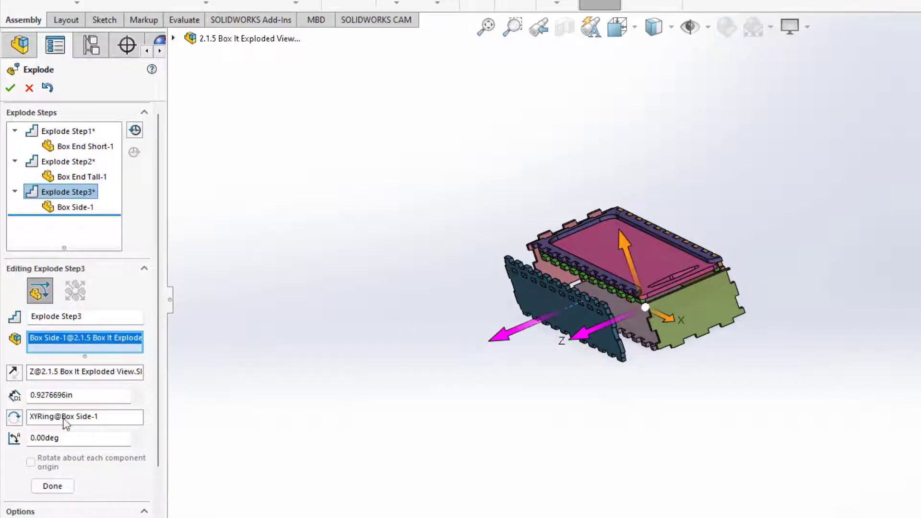
# - Set the explode distance of the front Box Side panel to 0.5 in and finish the step with only that panel in it
pyautogui.doubleClick(51, 399)
pyautogui.write('0.5')
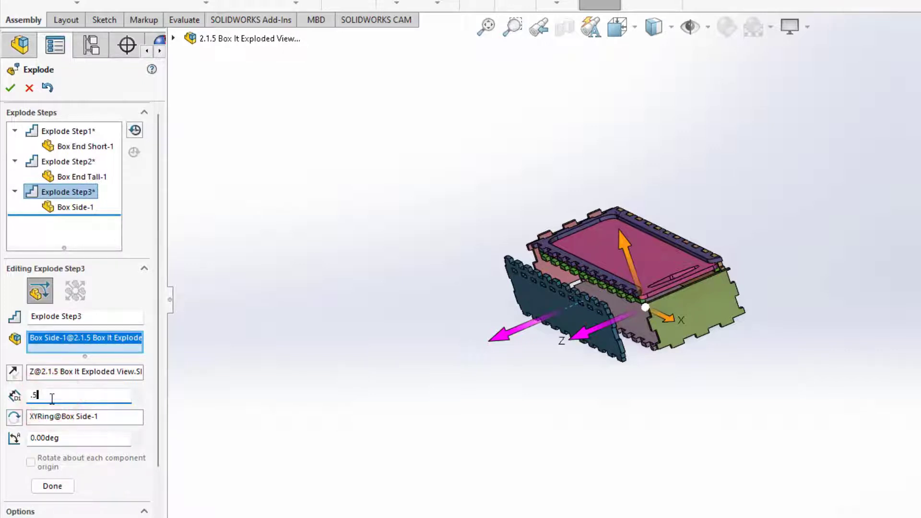
pyautogui.press('Return')
pyautogui.moveTo(722, 459); pyautogui.dragTo(684, 335, button='middle')
pyautogui.click(680, 337)
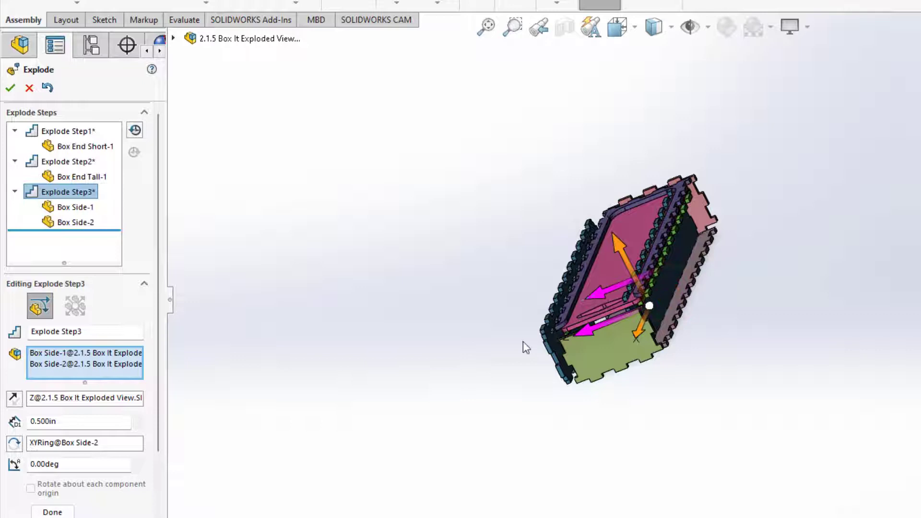
pyautogui.click(677, 314)
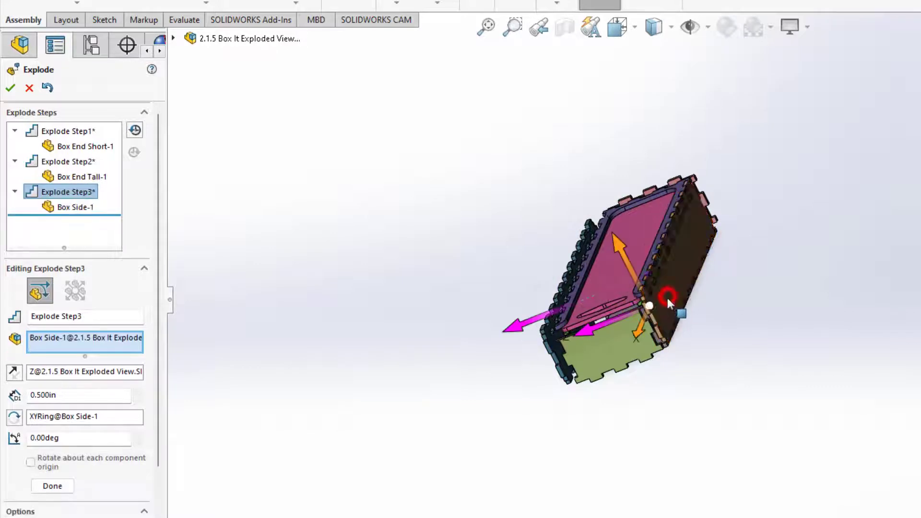
pyautogui.click(48, 485)
# - Explode the opposite Box Side panel 0.5 in outward along the Z axis as the fourth explode step and finish it
pyautogui.click(683, 267)
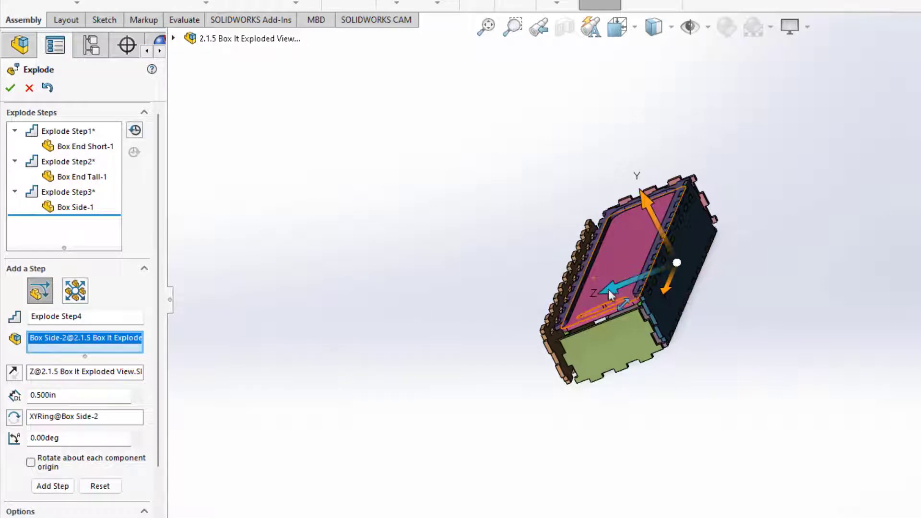
pyautogui.moveTo(611, 288); pyautogui.dragTo(642, 283)
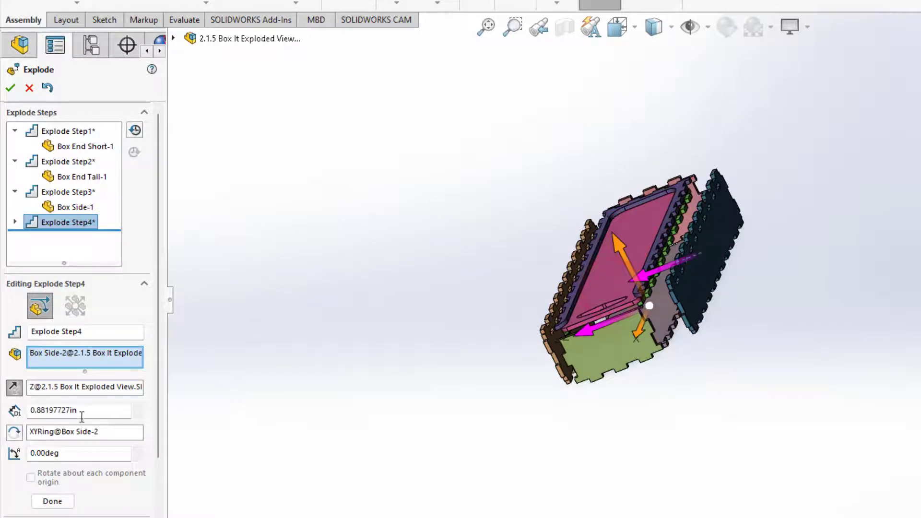
pyautogui.doubleClick(54, 411)
pyautogui.write('0.5')
pyautogui.press('Return')
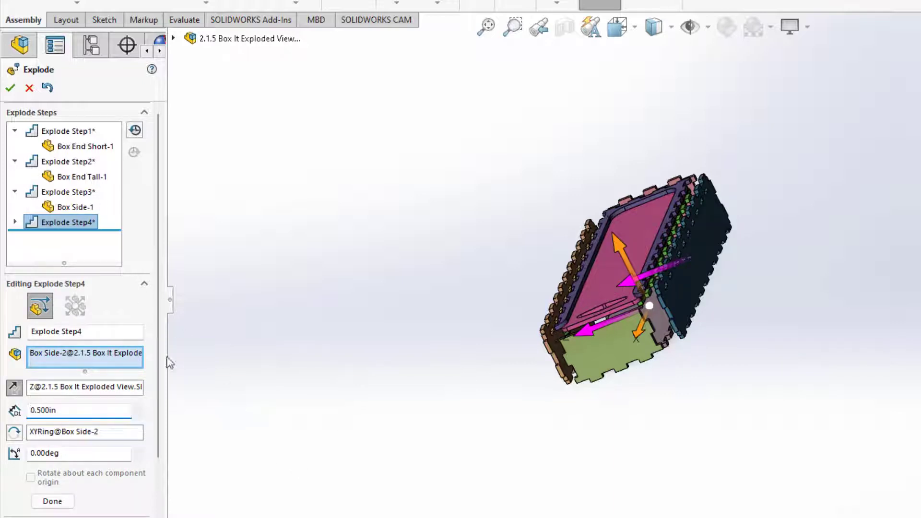
pyautogui.click(66, 499)
# - Pull the Top Bracket about 1.72 in upward along the Y axis as the fifth explode step
pyautogui.moveTo(524, 386); pyautogui.dragTo(585, 314, button='middle')
pyautogui.click(614, 279)
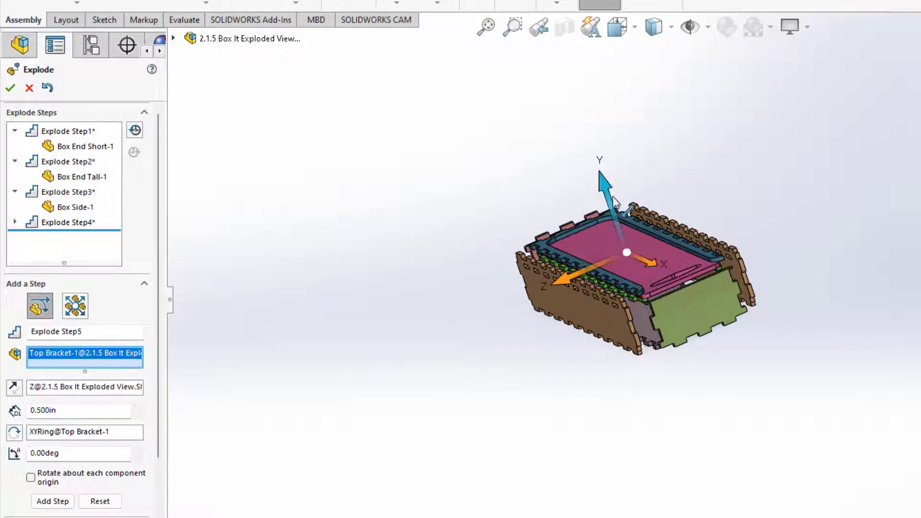
pyautogui.moveTo(603, 183); pyautogui.dragTo(600, 140)
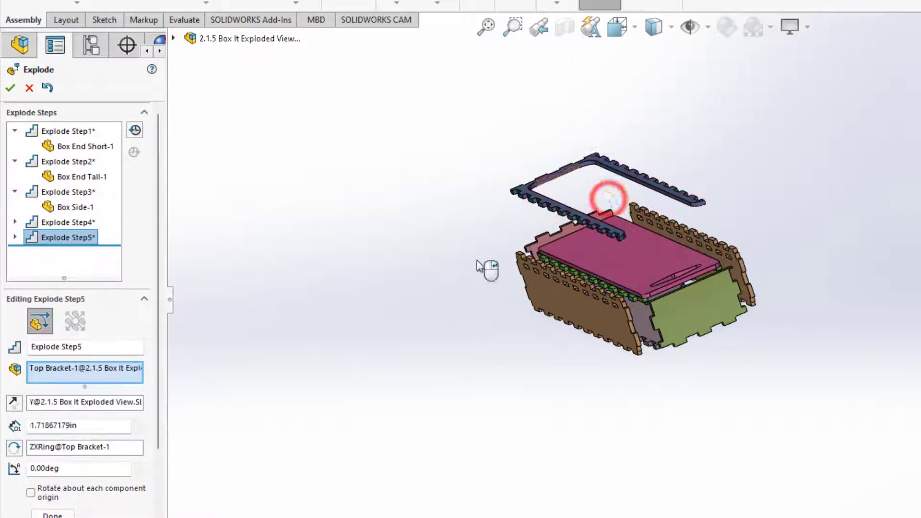
# - Set the explode distance of the Top Bracket to 0.5 in
pyautogui.doubleClick(86, 424)
pyautogui.press('BackSpace')
pyautogui.write('0.5')
pyautogui.press('Return')
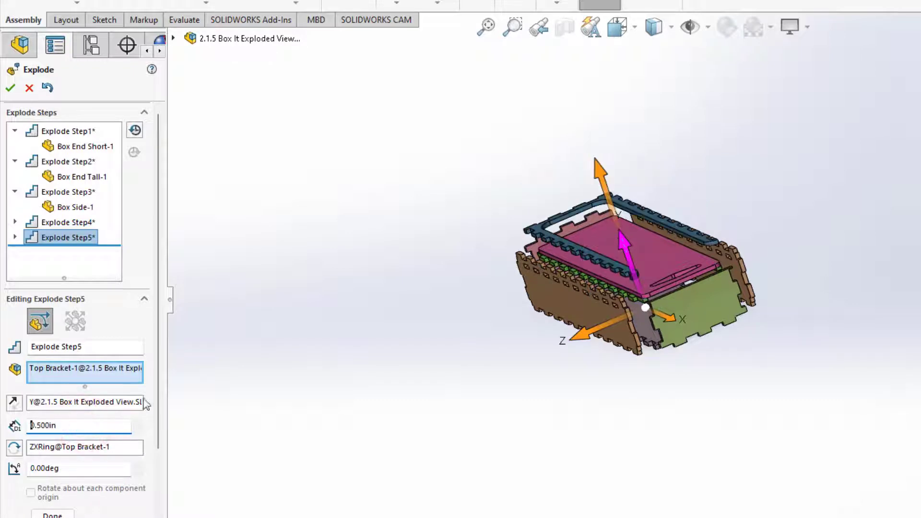
# - Set the explode distance of the Top Bracket to 1.5 in and finish the explode step
pyautogui.doubleClick(63, 431)
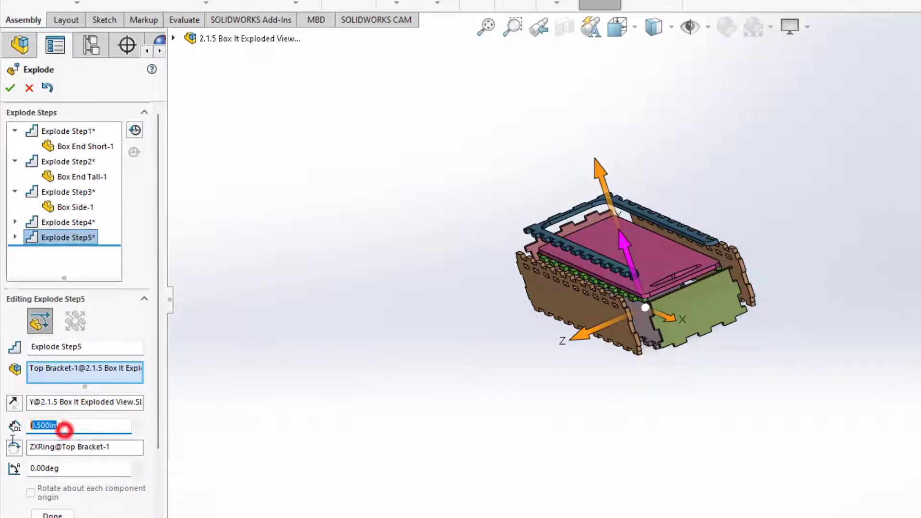
pyautogui.write('1.')
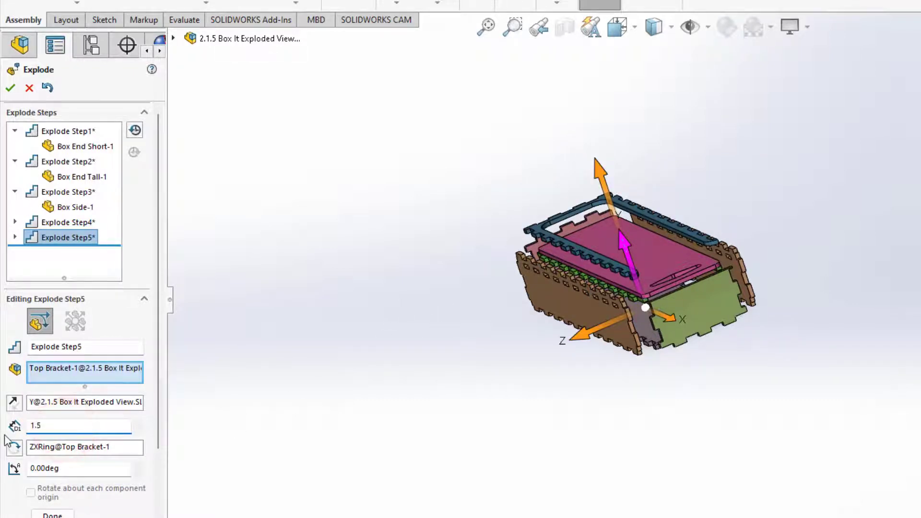
pyautogui.write('5')
pyautogui.press('Return')
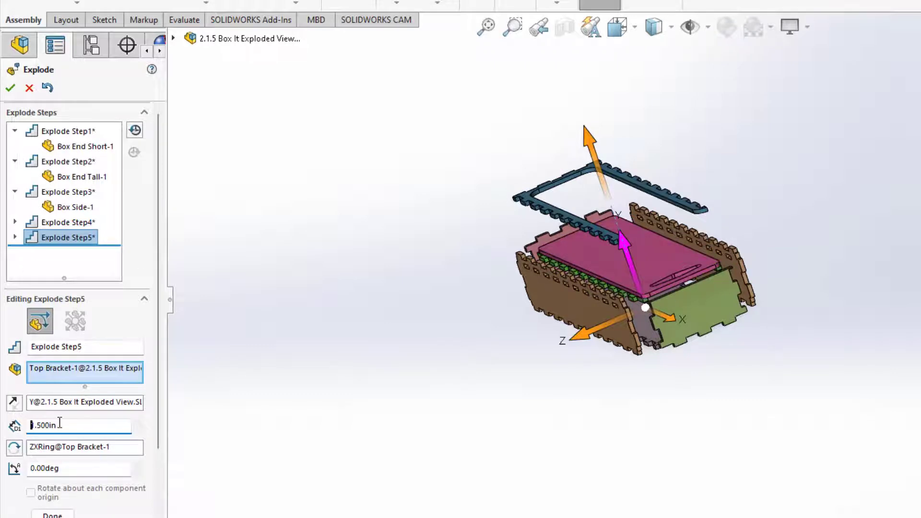
pyautogui.click(52, 514)
# - Explode the Lid 1 in upward along the Y axis as the sixth explode step and finish it
pyautogui.click(640, 265)
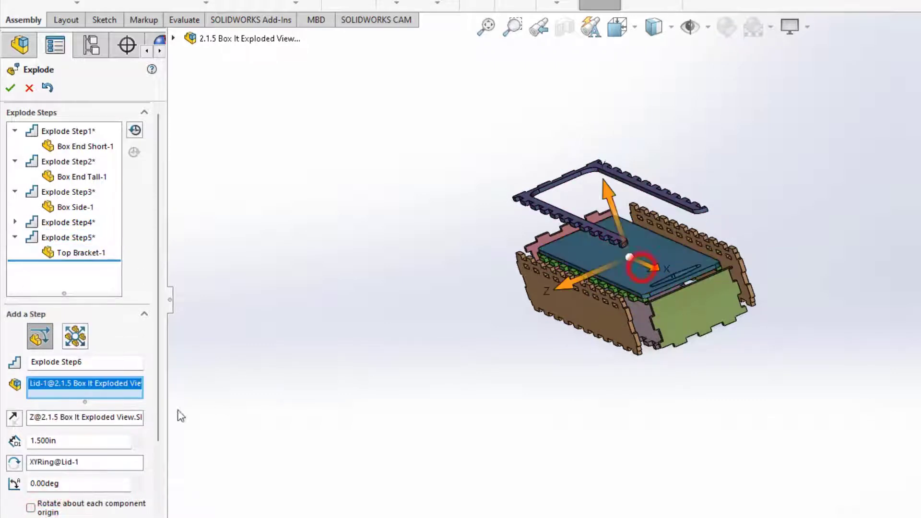
pyautogui.doubleClick(78, 441)
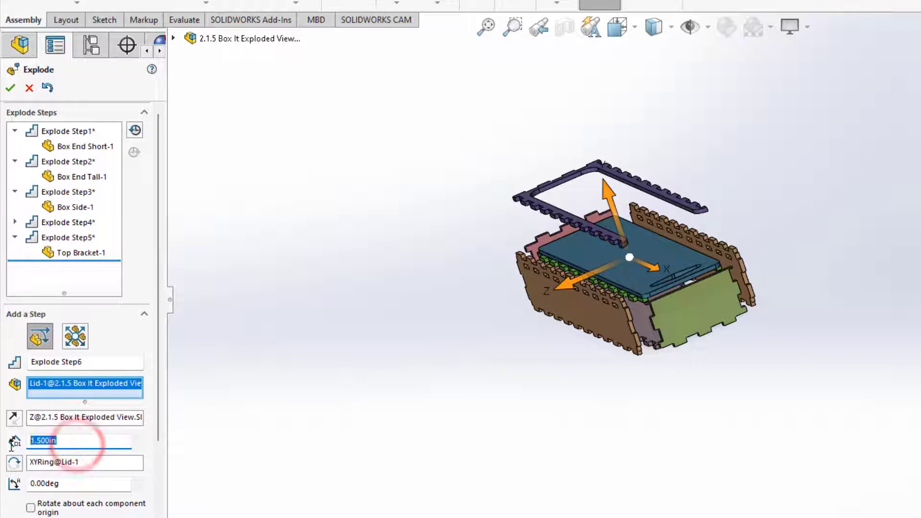
pyautogui.write('1.')
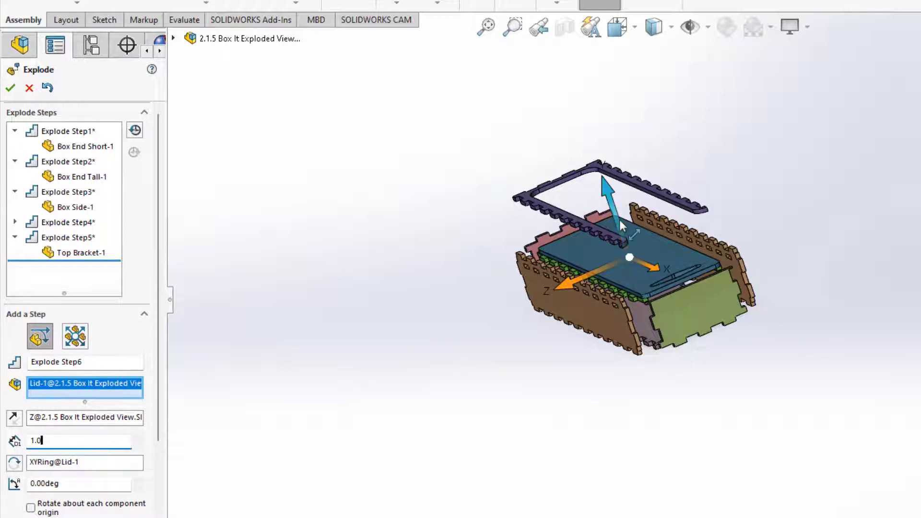
pyautogui.moveTo(619, 219); pyautogui.dragTo(612, 196)
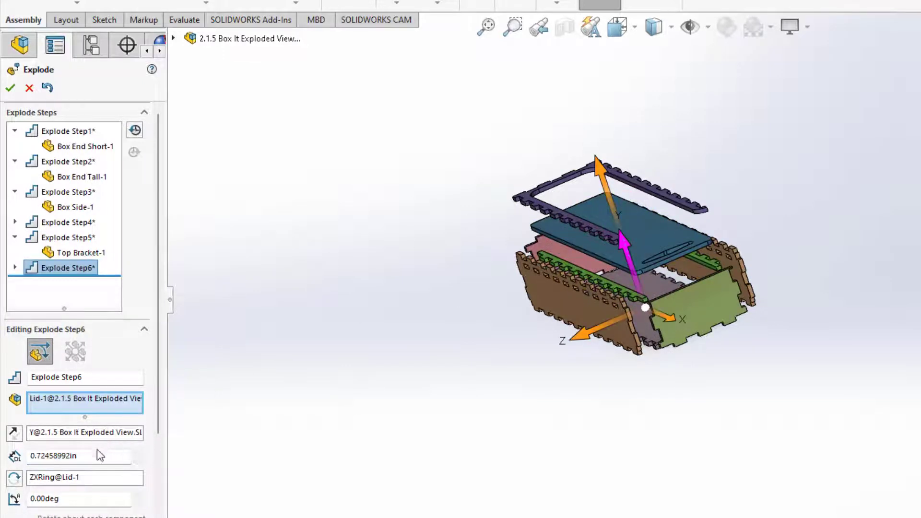
pyautogui.doubleClick(101, 455)
pyautogui.write('1.0')
pyautogui.press('Return')
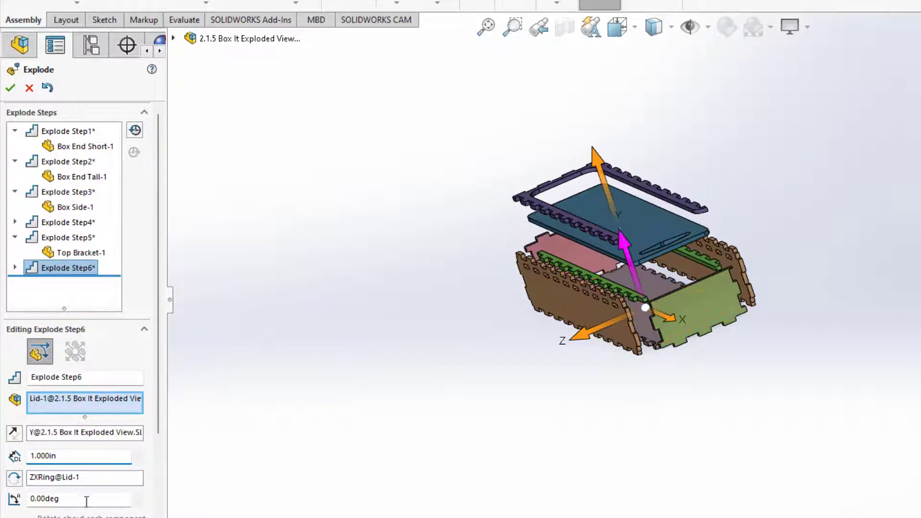
pyautogui.click(86, 516)
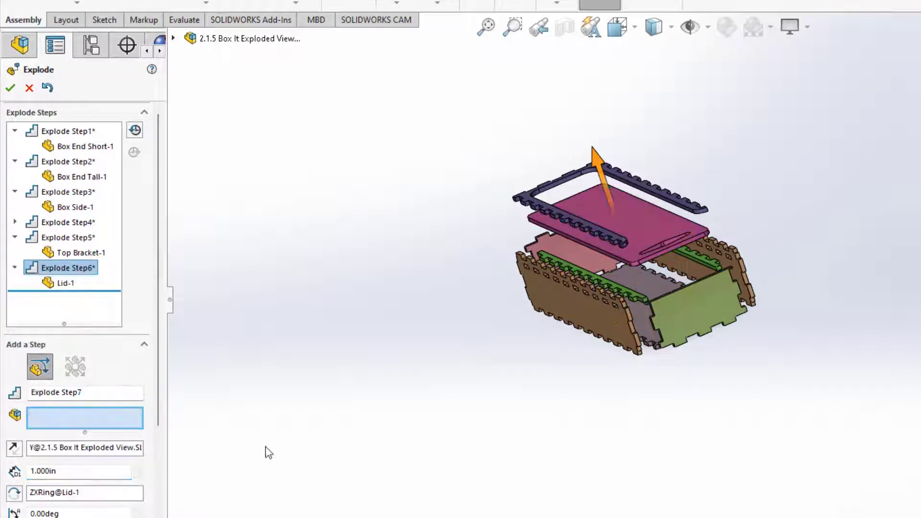
# - Explode both Lower Guide parts together 0.5 in upward along the Y axis as the seventh explode step and finish it
pyautogui.click(630, 292)
pyautogui.click(701, 258)
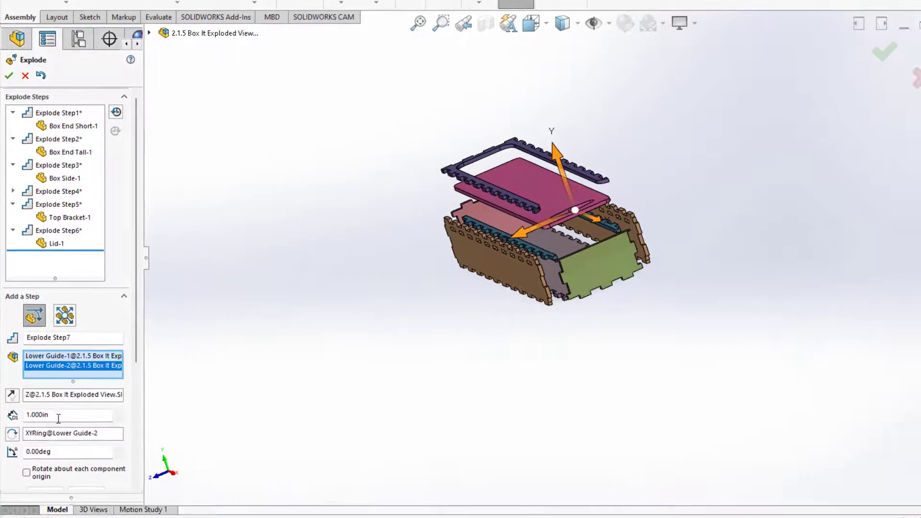
pyautogui.moveTo(555, 160); pyautogui.dragTo(552, 140)
pyautogui.doubleClick(65, 428)
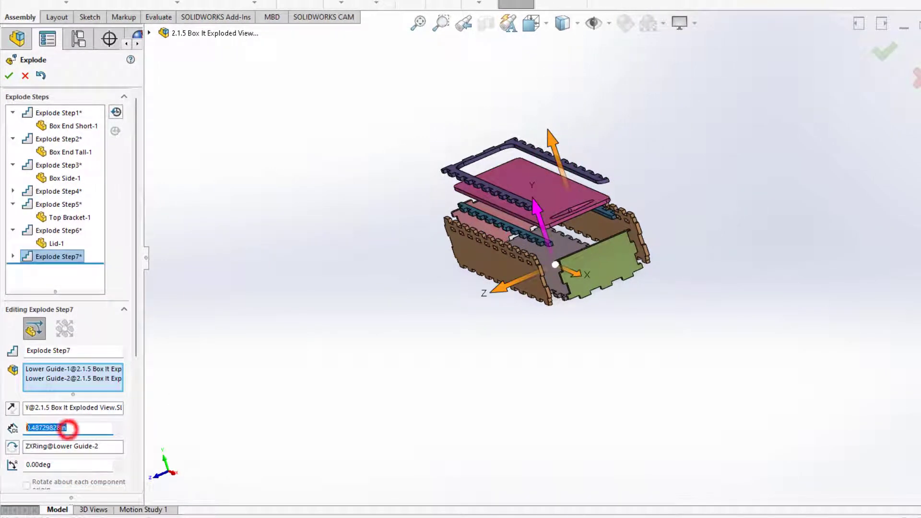
pyautogui.write('.5')
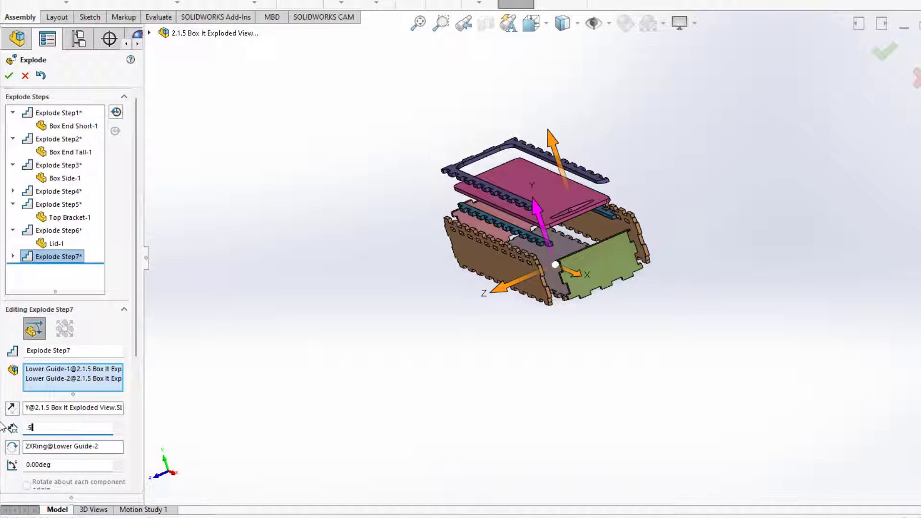
pyautogui.press('Return')
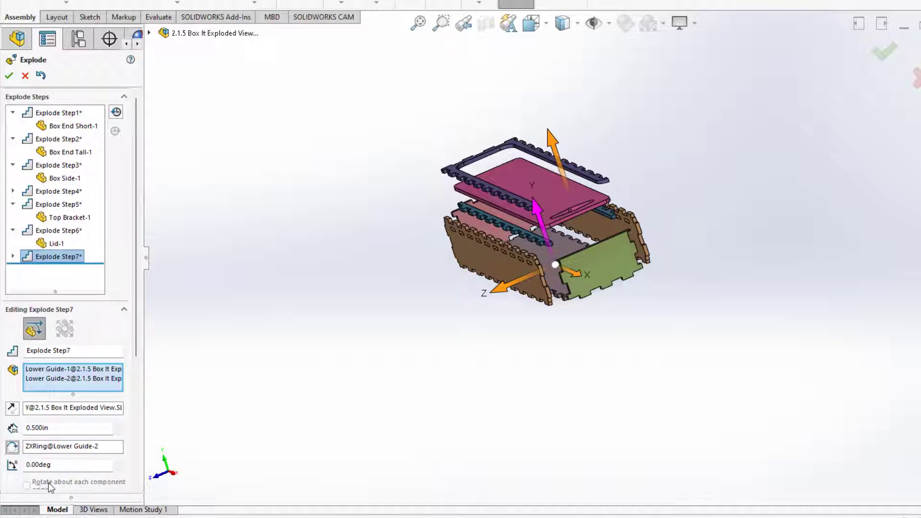
pyautogui.scroll(-4, 78, 444)
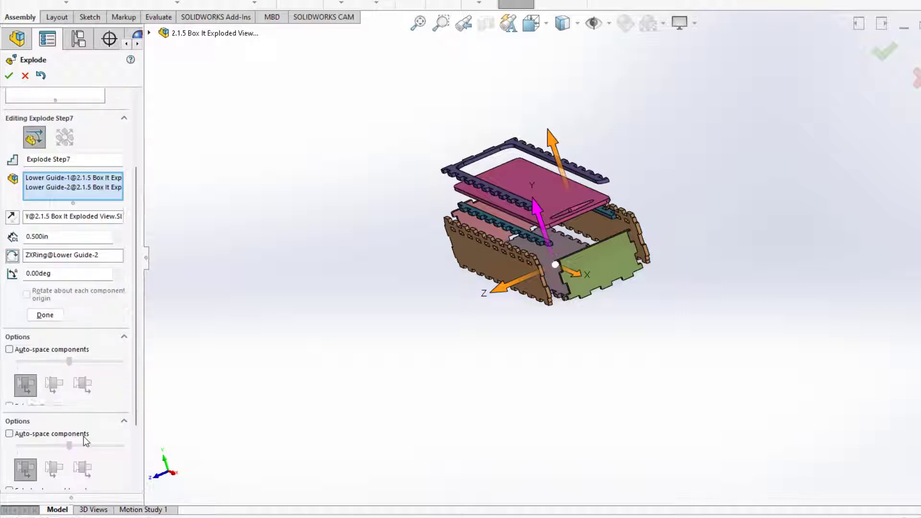
pyautogui.click(46, 318)
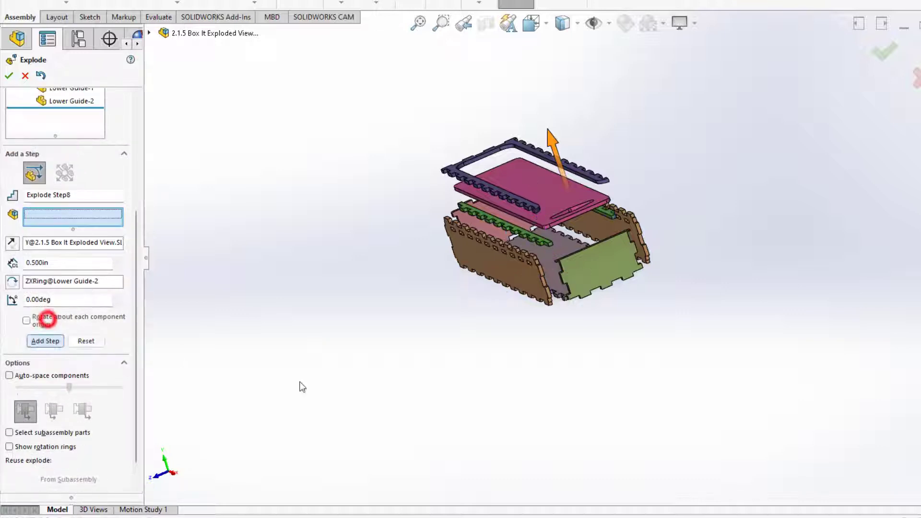
# - Explode the Box Bottom 1 in downward along the Y axis as the eighth explode step and finish the exploded view
pyautogui.click(558, 290)
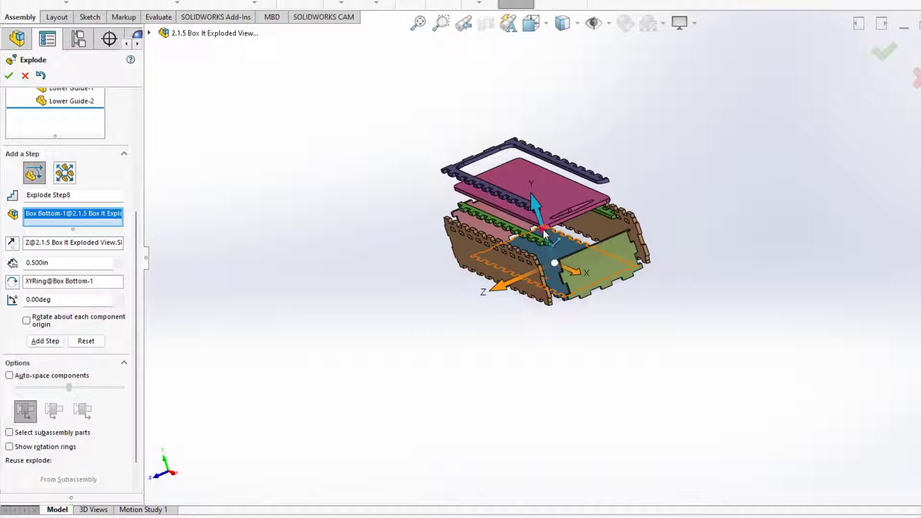
pyautogui.moveTo(545, 234); pyautogui.dragTo(552, 263)
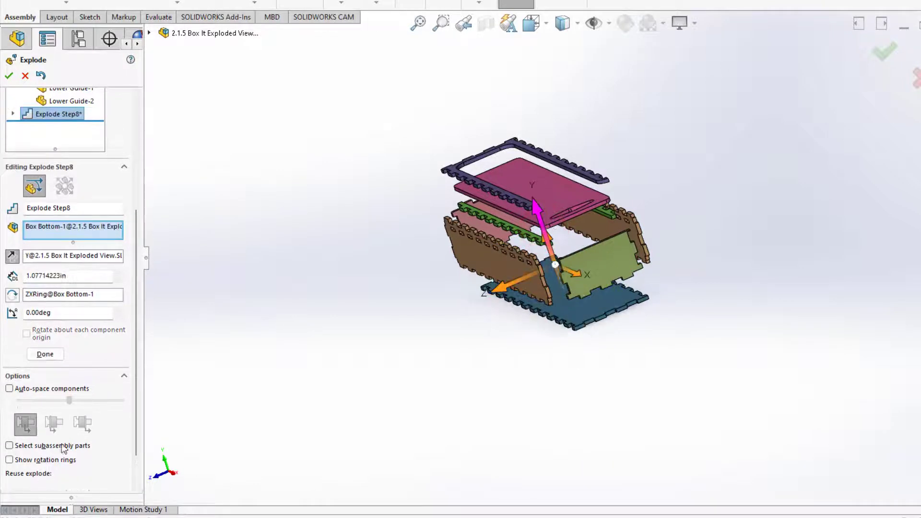
pyautogui.doubleClick(70, 278)
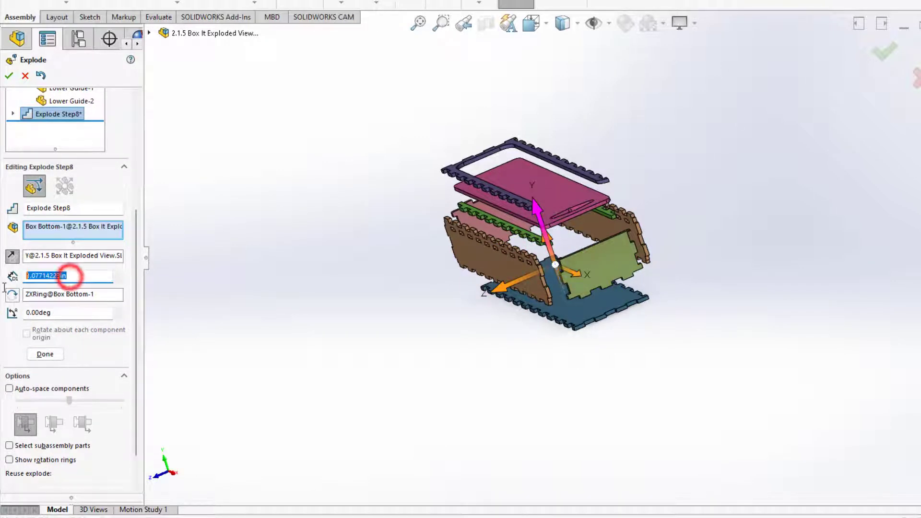
pyautogui.write('1.')
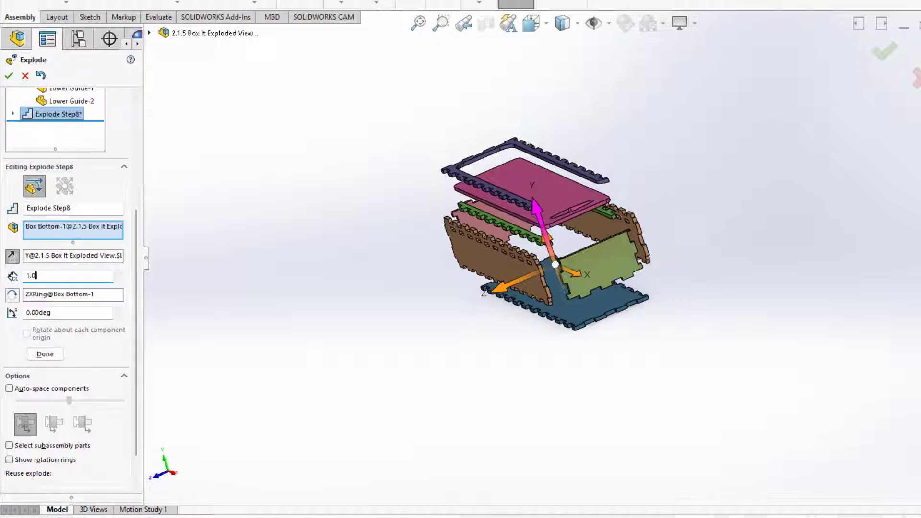
pyautogui.press('Return')
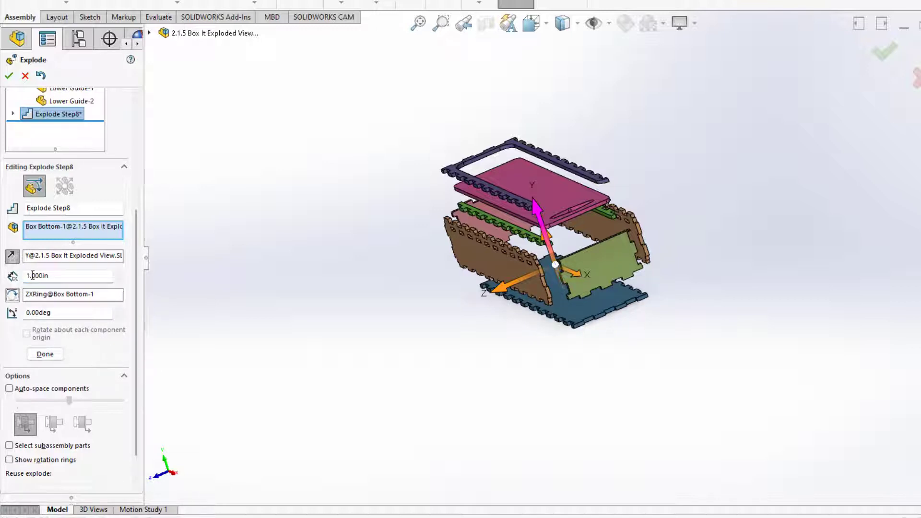
pyautogui.click(10, 78)
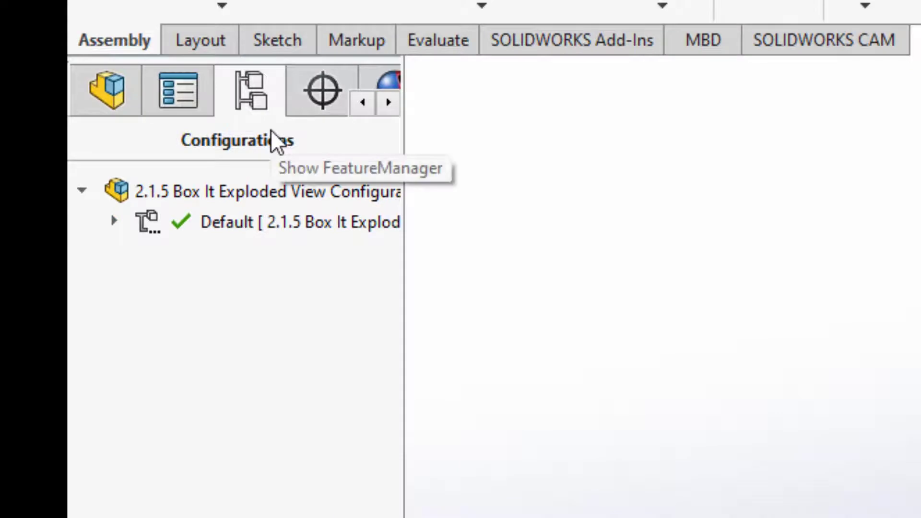
# - Expand the Default configuration to reach its exploded view and switch the assembly repeatedly between collapsed and exploded
pyautogui.click(114, 221)
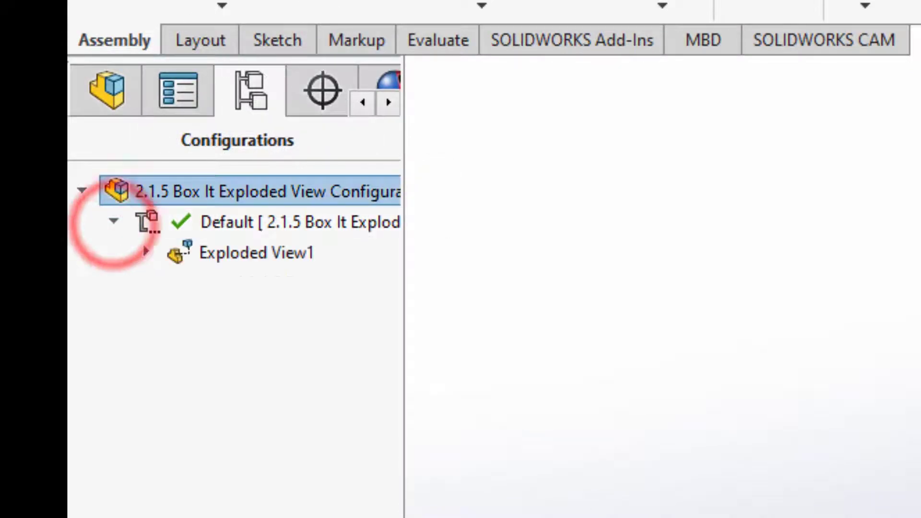
pyautogui.click(146, 251)
pyautogui.doubleClick(242, 252)
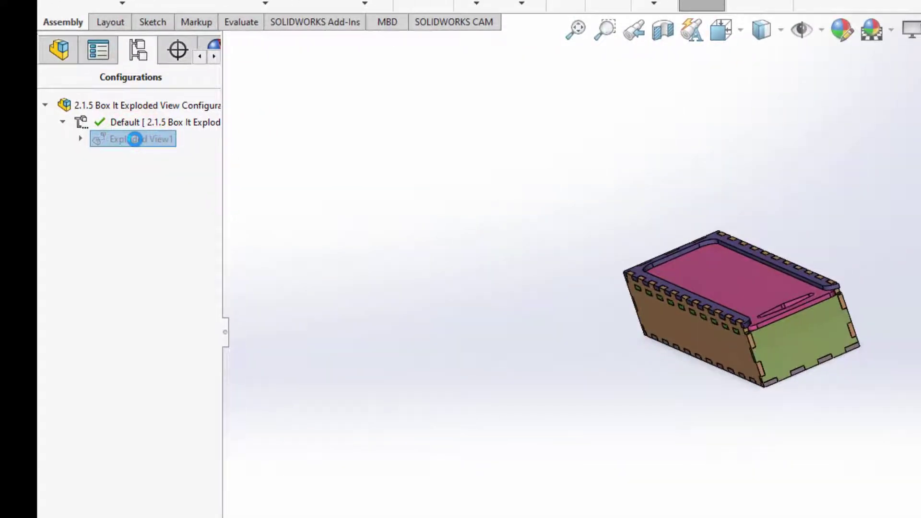
pyautogui.doubleClick(134, 139)
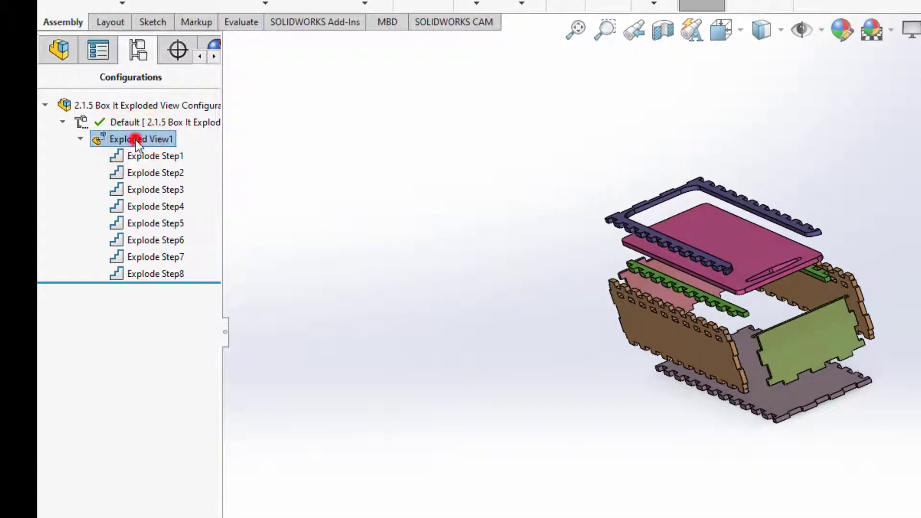
pyautogui.doubleClick(136, 139)
pyautogui.doubleClick(135, 139)
pyautogui.doubleClick(136, 139)
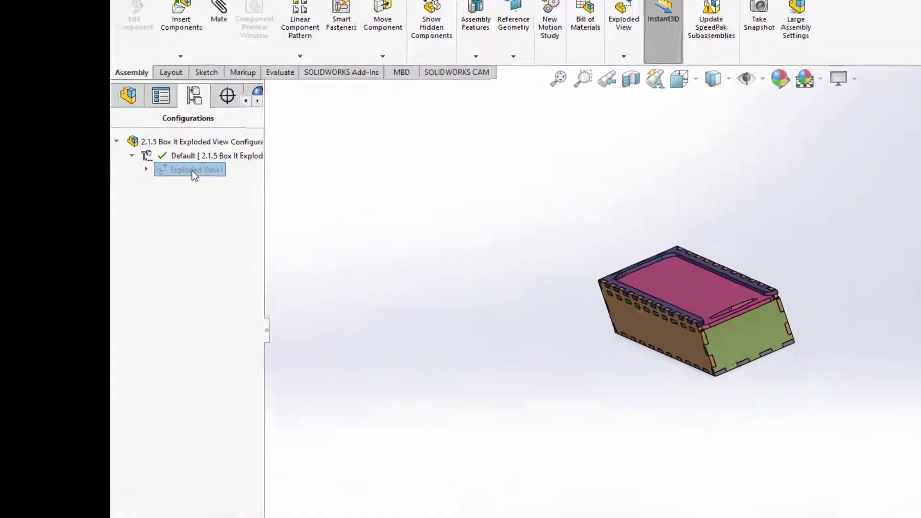
# - Animate the explosion of the assembly with looped playback at normal speed, pause it and close the animation
pyautogui.rightClick(240, 181)
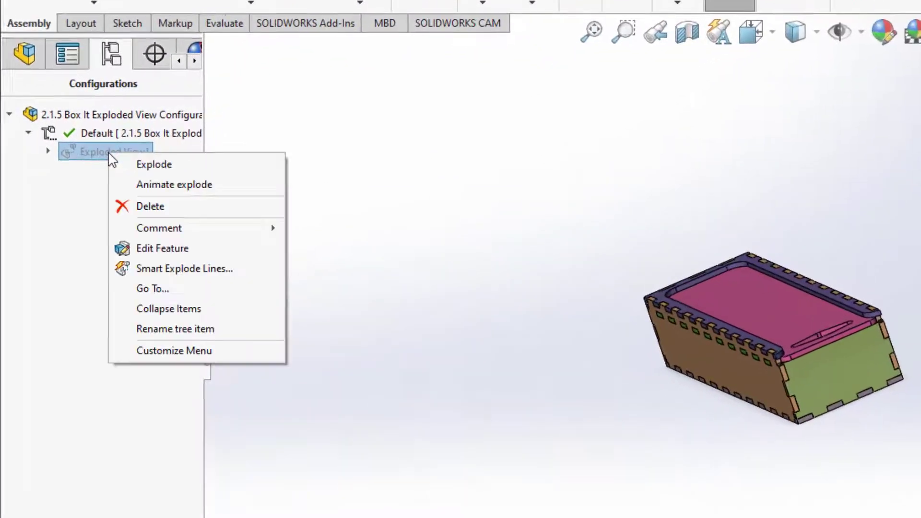
pyautogui.click(137, 185)
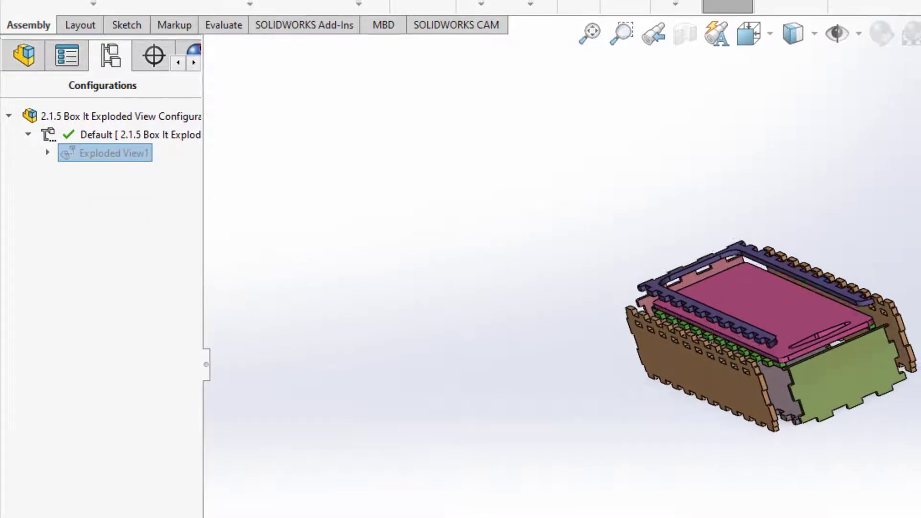
pyautogui.moveTo(195, 170); pyautogui.dragTo(352, 98)
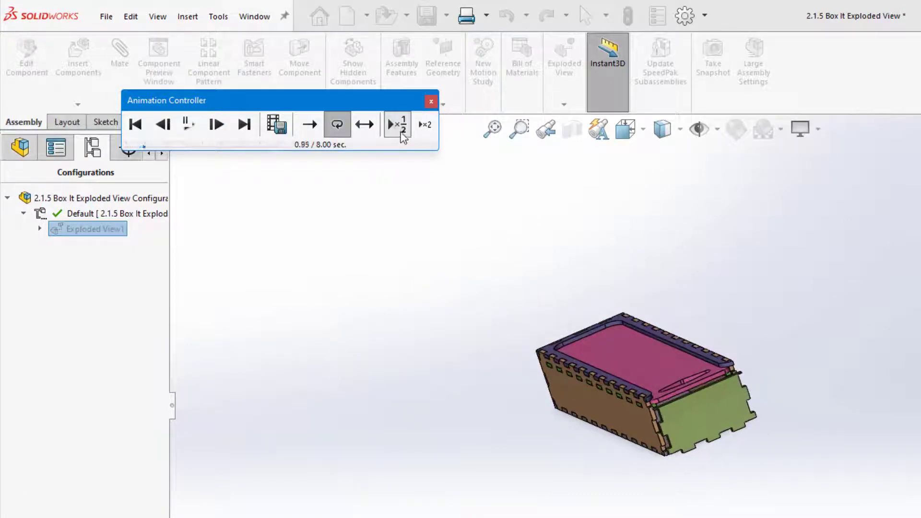
pyautogui.click(401, 133)
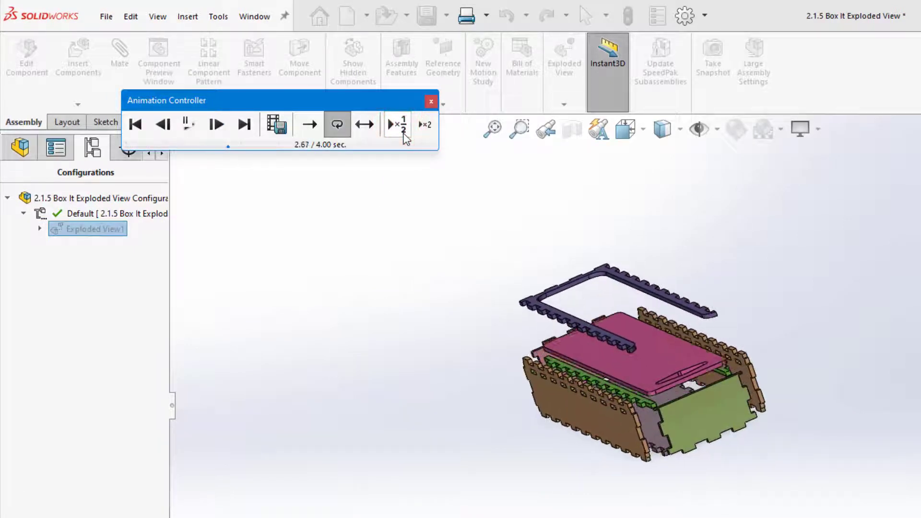
pyautogui.click(337, 127)
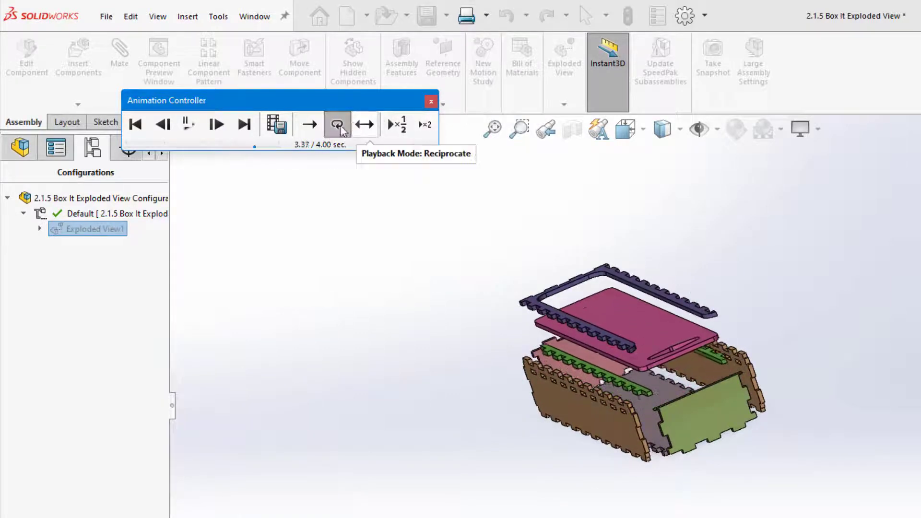
pyautogui.click(188, 124)
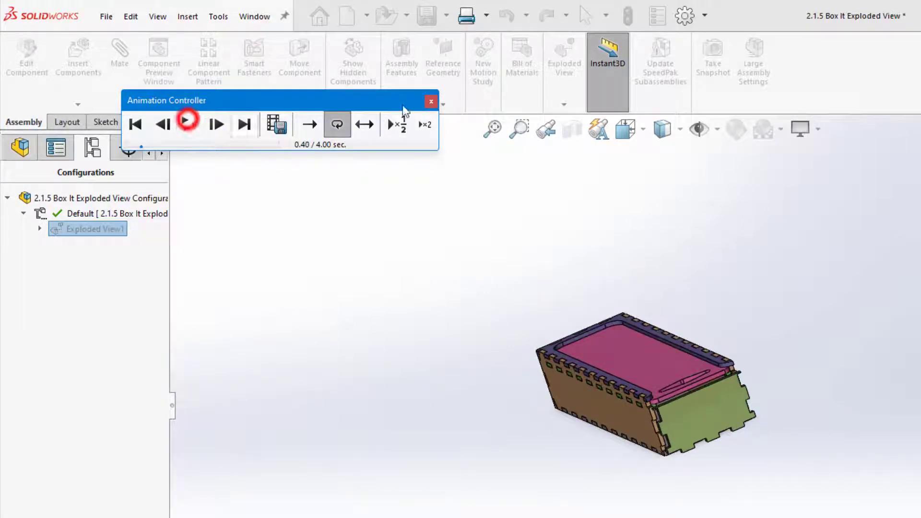
pyautogui.click(430, 101)
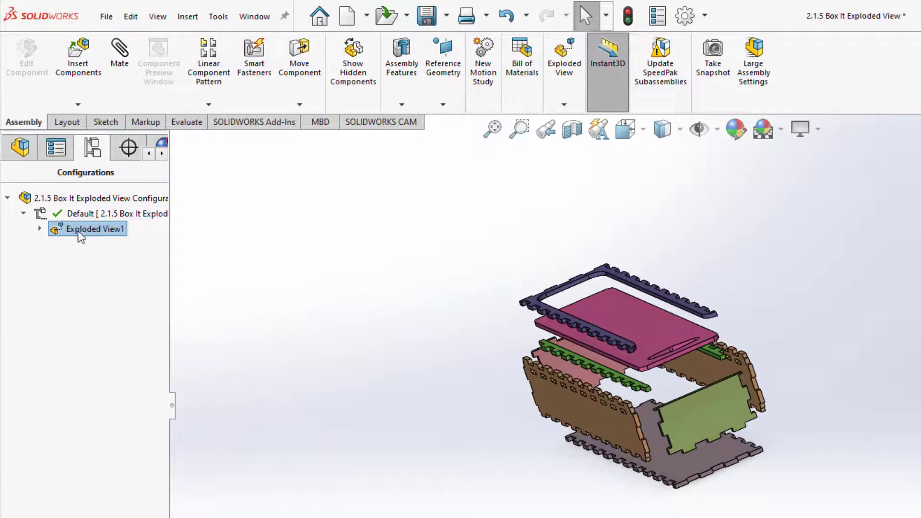
# - Collapse the exploded view, and rebuild and save the assembly
pyautogui.rightClick(79, 234)
pyautogui.click(108, 244)
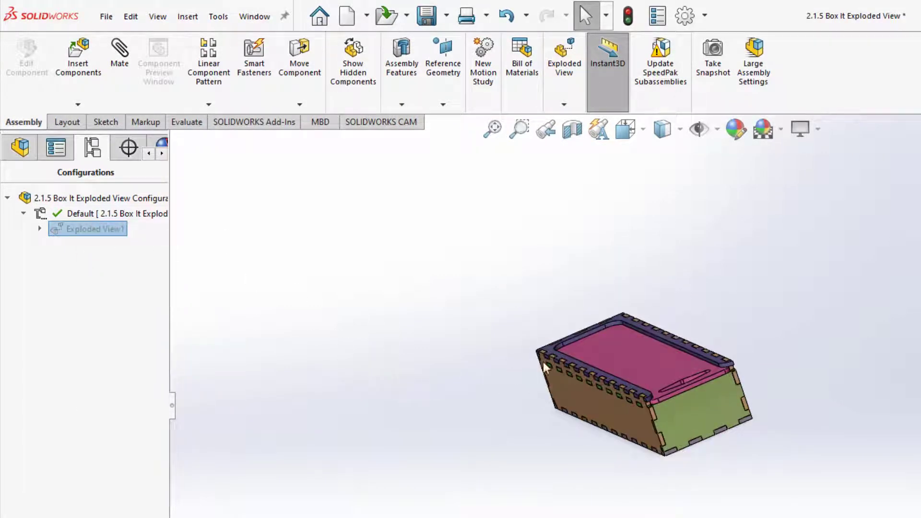
pyautogui.moveTo(672, 468); pyautogui.dragTo(678, 431, button='middle')
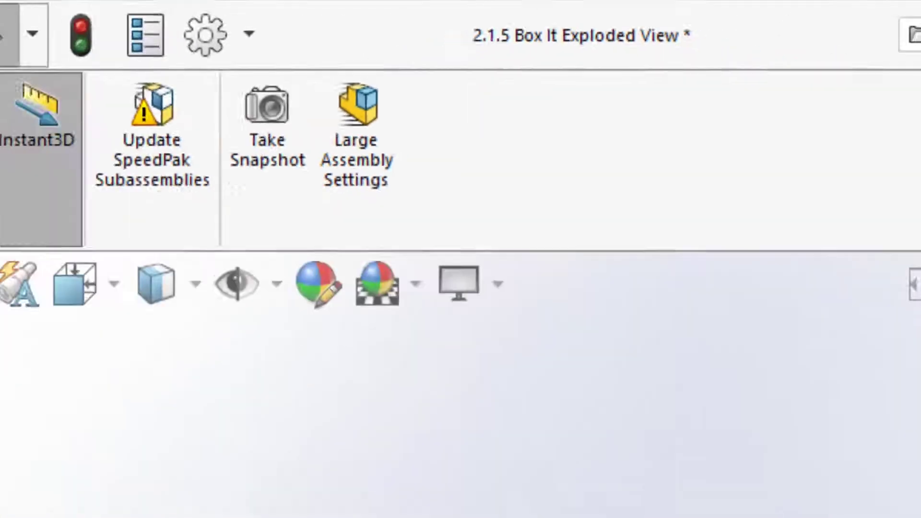
pyautogui.click(128, 123)
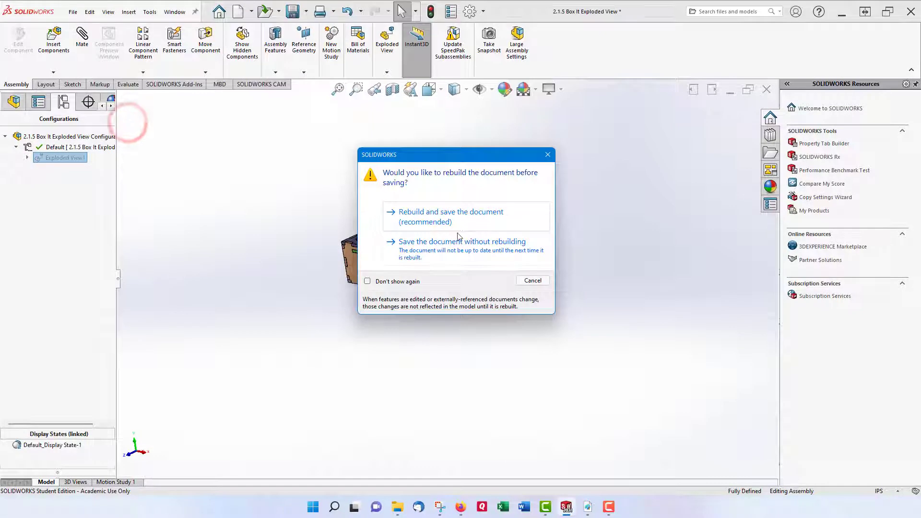
pyautogui.click(459, 220)
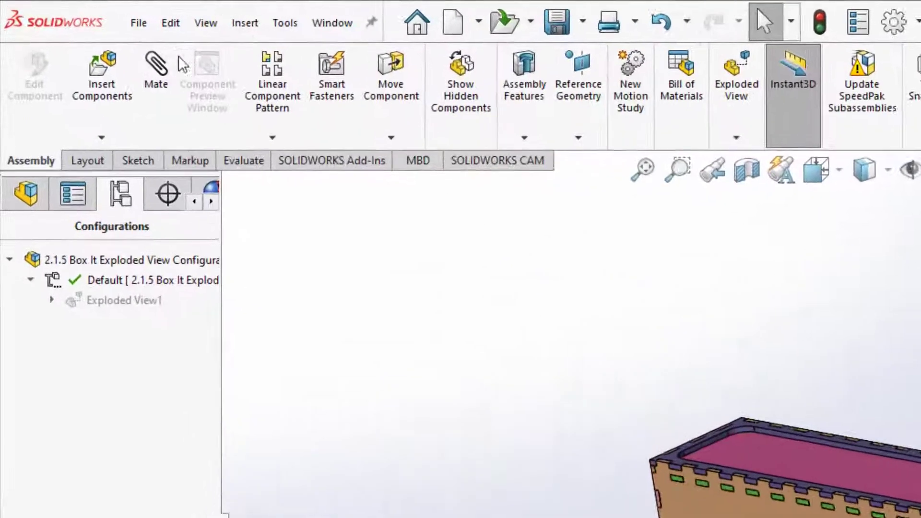
# - Make a drawing from the assembly and place its Isometric Exploded view on the left half of the sheet
pyautogui.click(76, 14)
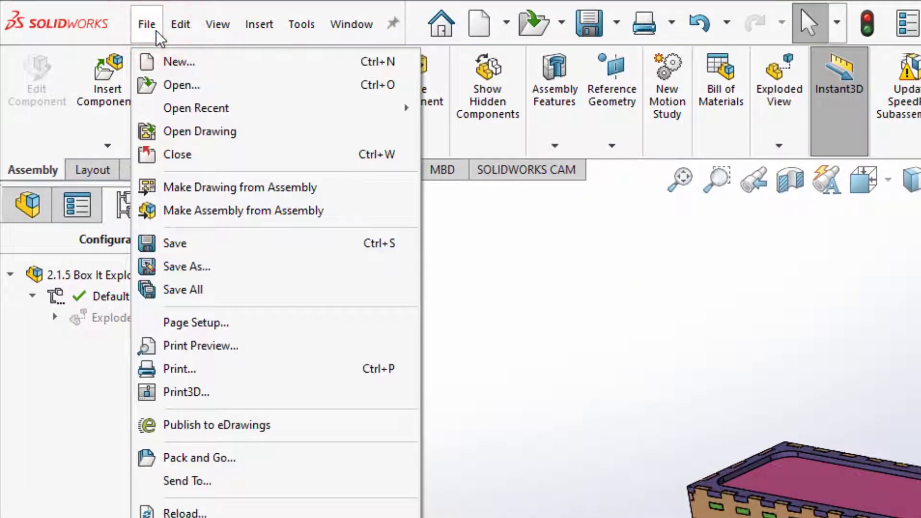
pyautogui.click(197, 188)
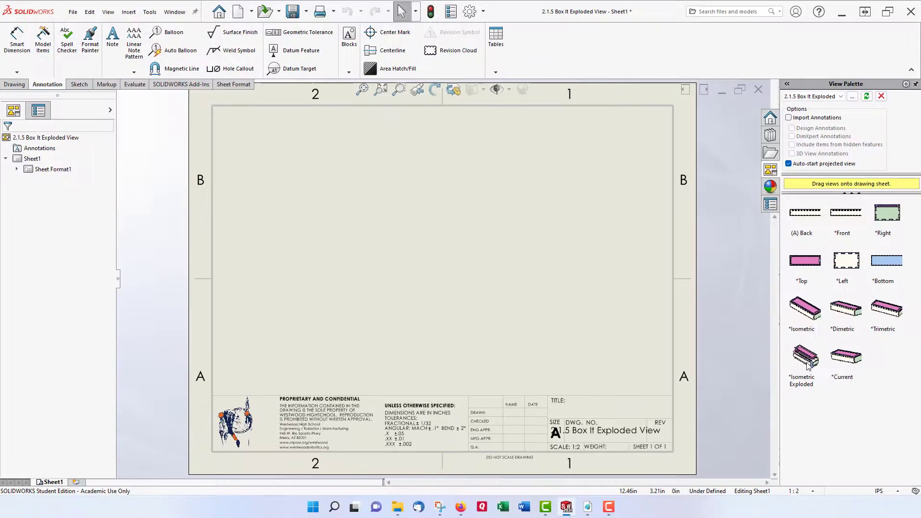
pyautogui.moveTo(809, 366)
pyautogui.mouseDown()
pyautogui.moveTo(499, 326)
pyautogui.moveTo(387, 261)
pyautogui.moveTo(358, 309)
pyautogui.mouseUp()
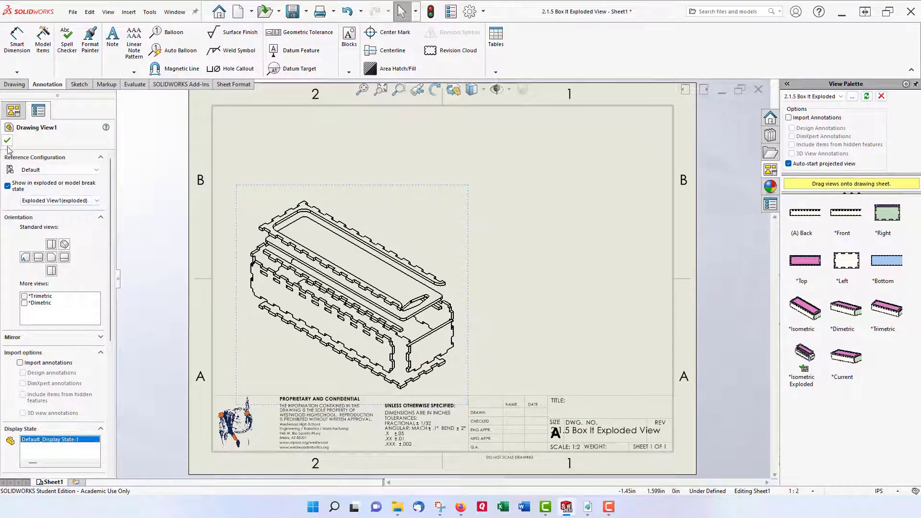
pyautogui.click(7, 140)
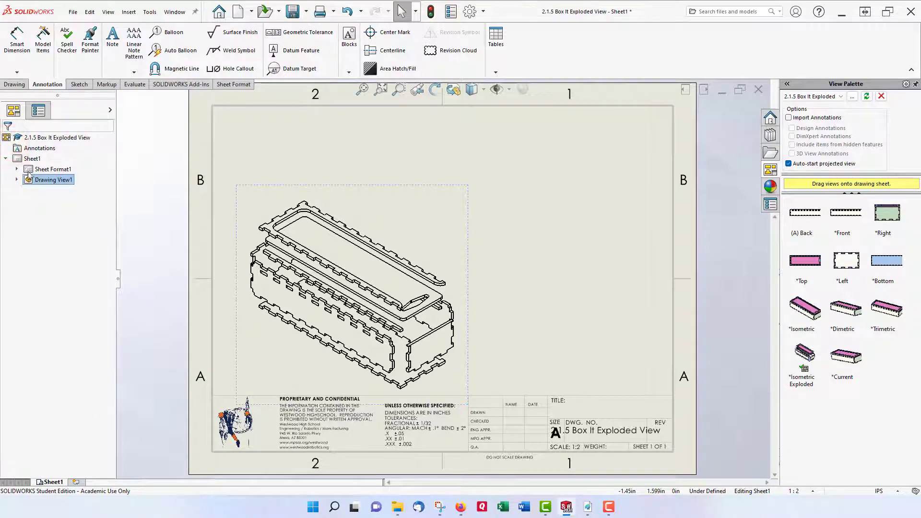
# - Set the exploded drawing view's display style to Shaded With Edges in high quality
pyautogui.click(295, 301)
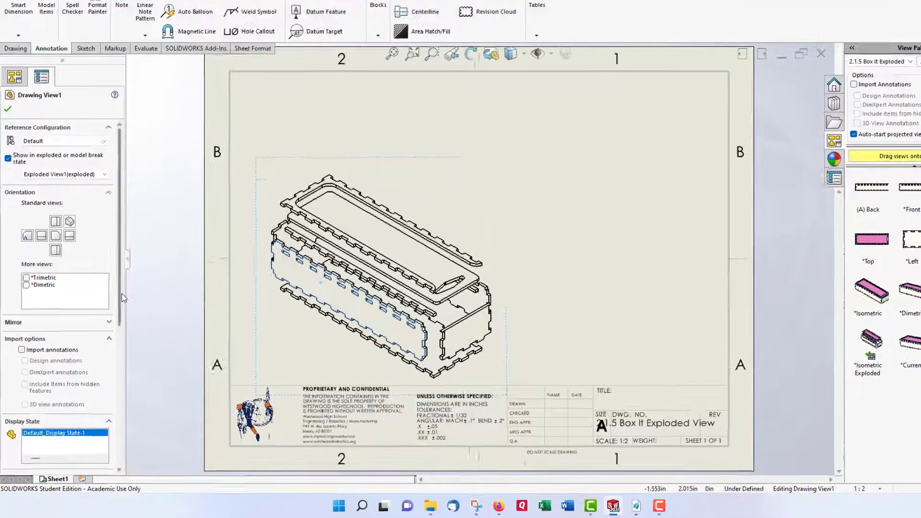
pyautogui.moveTo(111, 316); pyautogui.dragTo(113, 411)
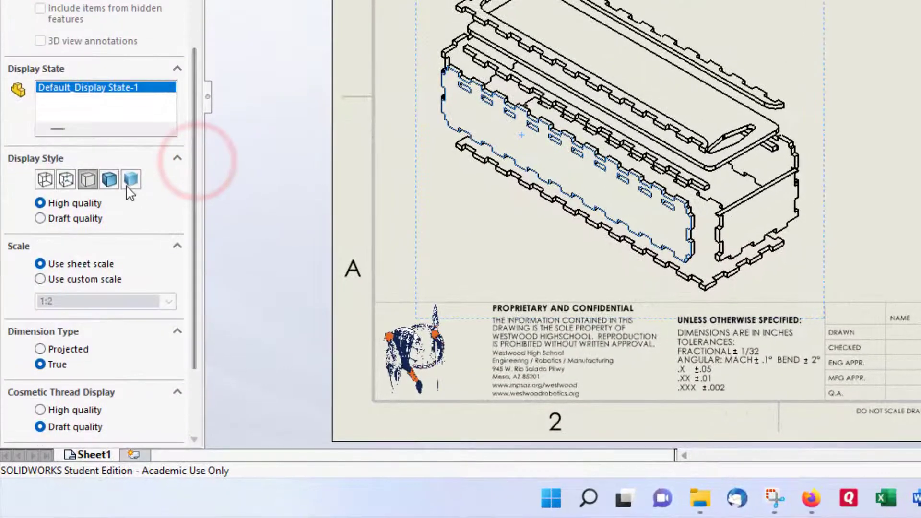
pyautogui.click(110, 180)
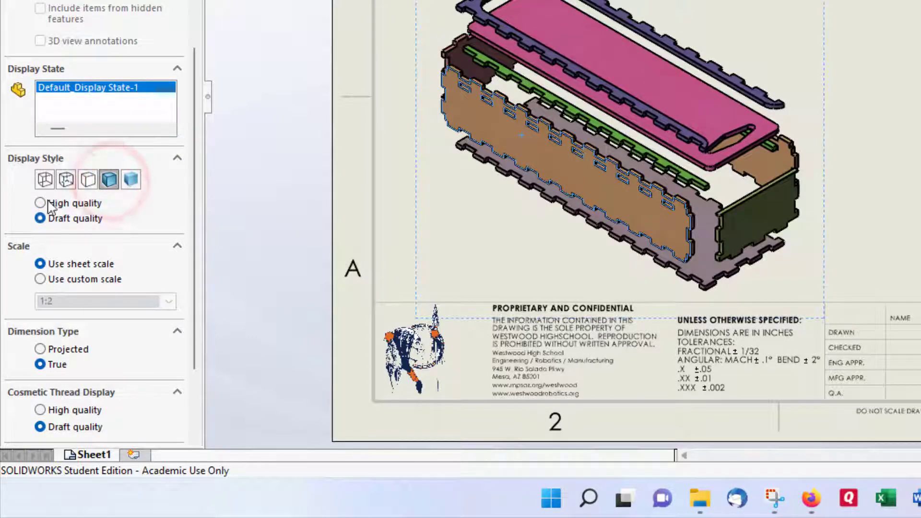
pyautogui.click(40, 203)
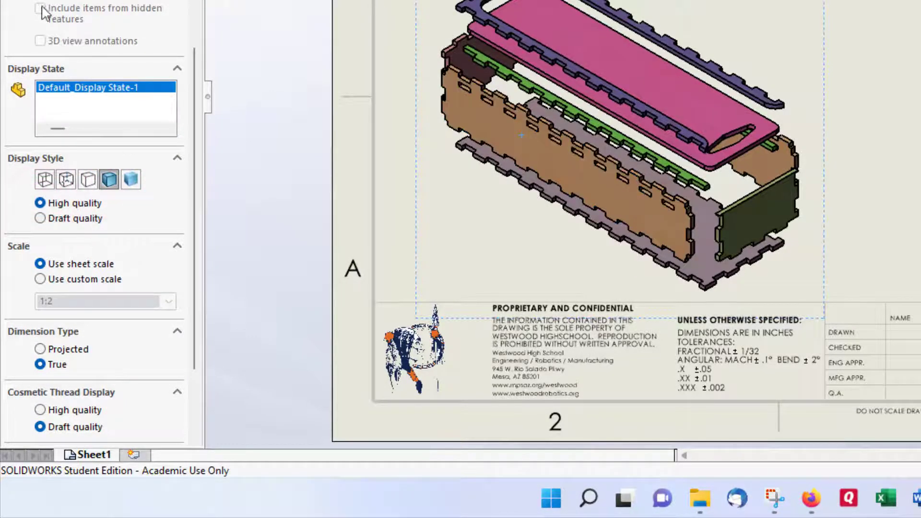
pyautogui.click(7, 137)
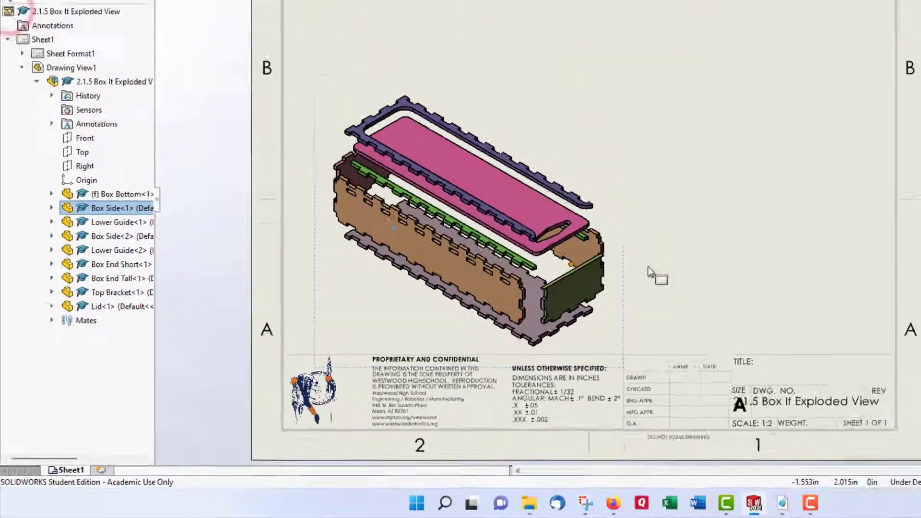
# - Insert a parts-only Bill of Materials of the exploded view using the bom-standard template, placed along the sheet's upper border
pyautogui.click(912, 202)
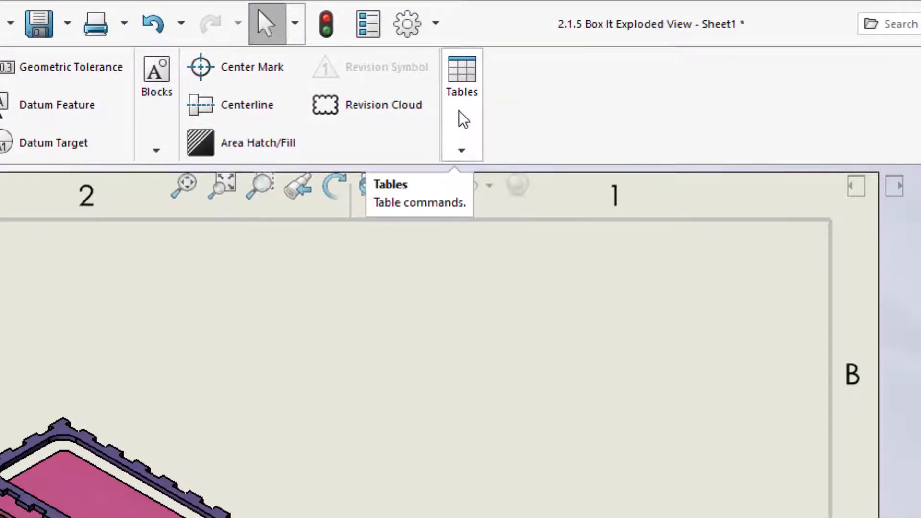
pyautogui.click(462, 117)
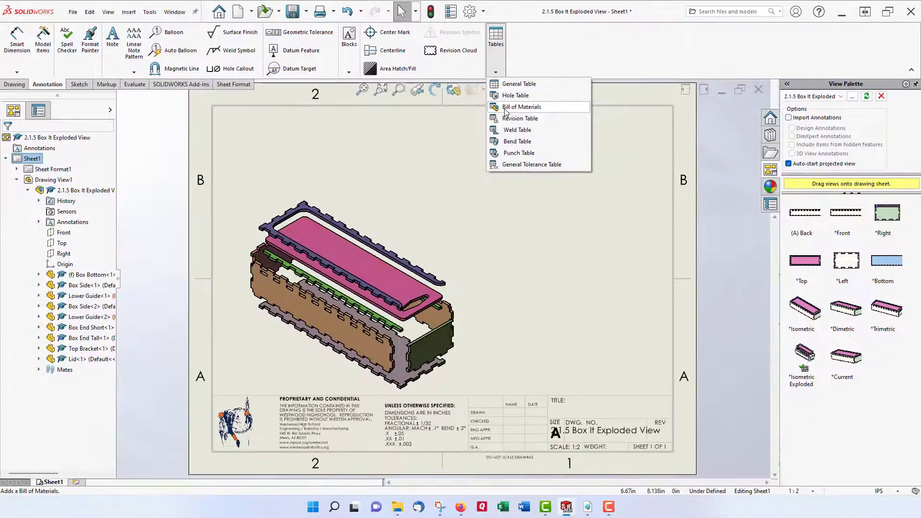
pyautogui.click(506, 108)
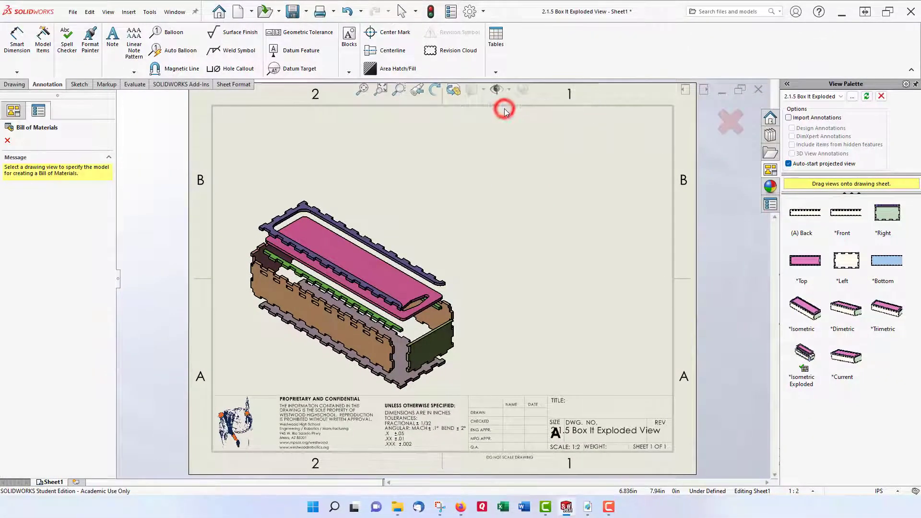
pyautogui.click(383, 288)
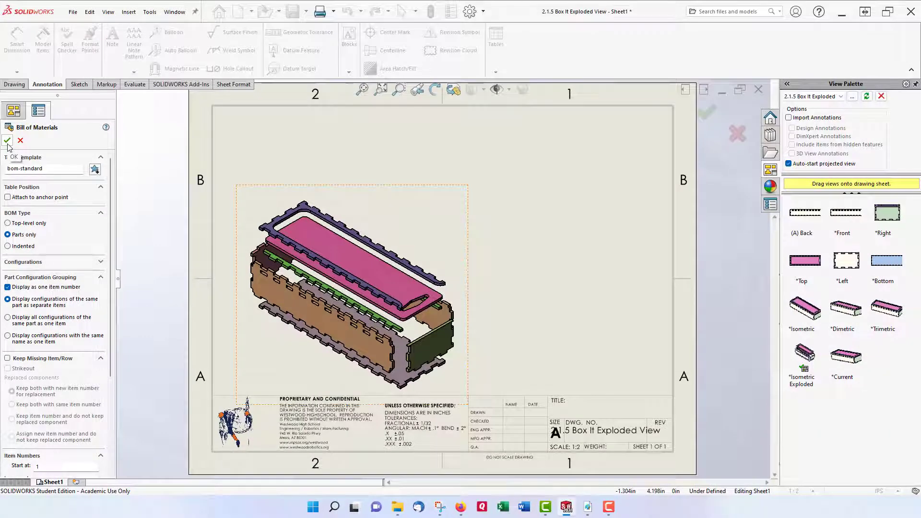
pyautogui.click(7, 140)
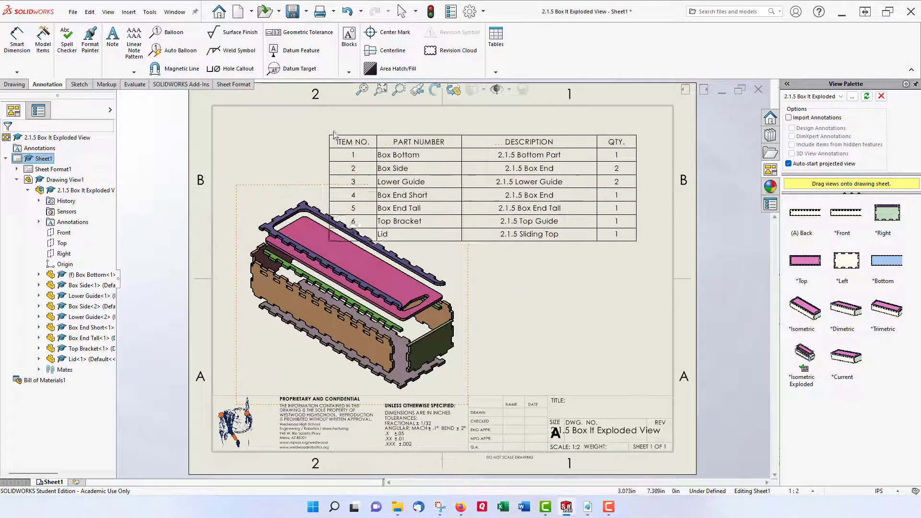
pyautogui.click(361, 112)
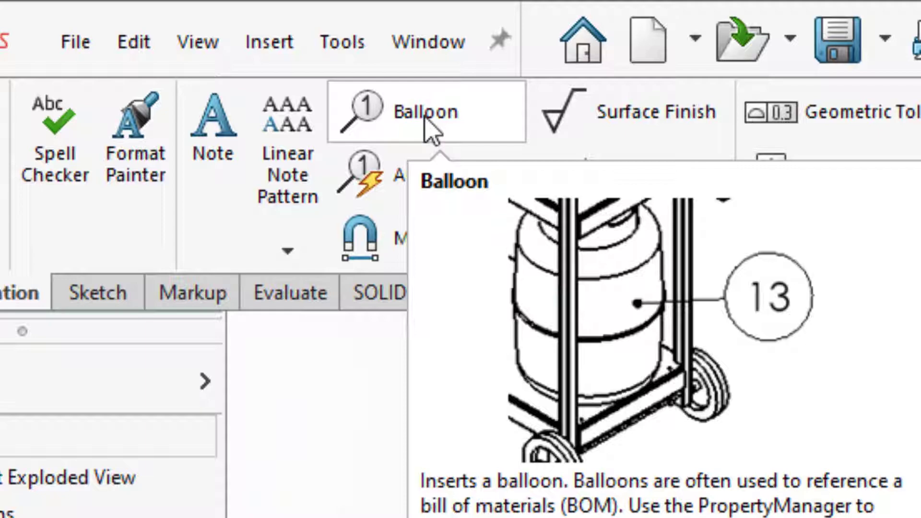
# - Attach a balloon to the lower outer corner of the Box End Short and place it beside the exploded view
pyautogui.click(429, 124)
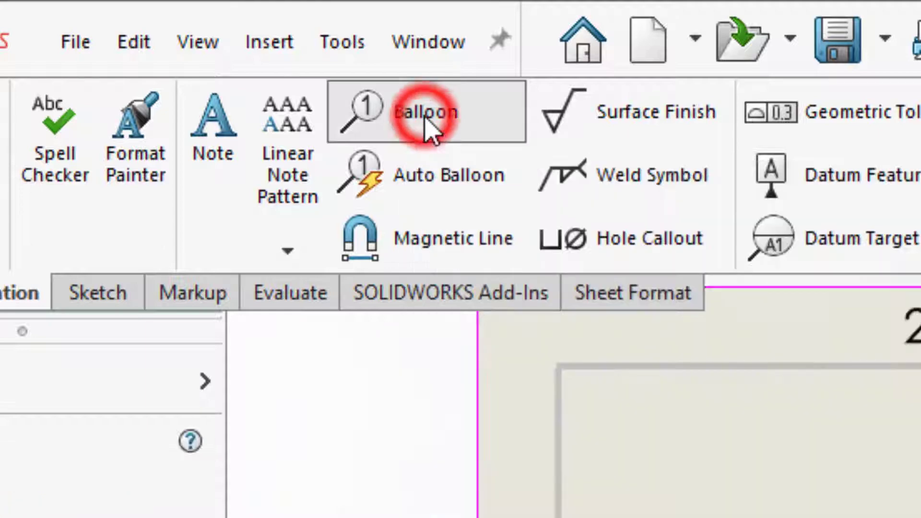
pyautogui.scroll(-2, 459, 347)
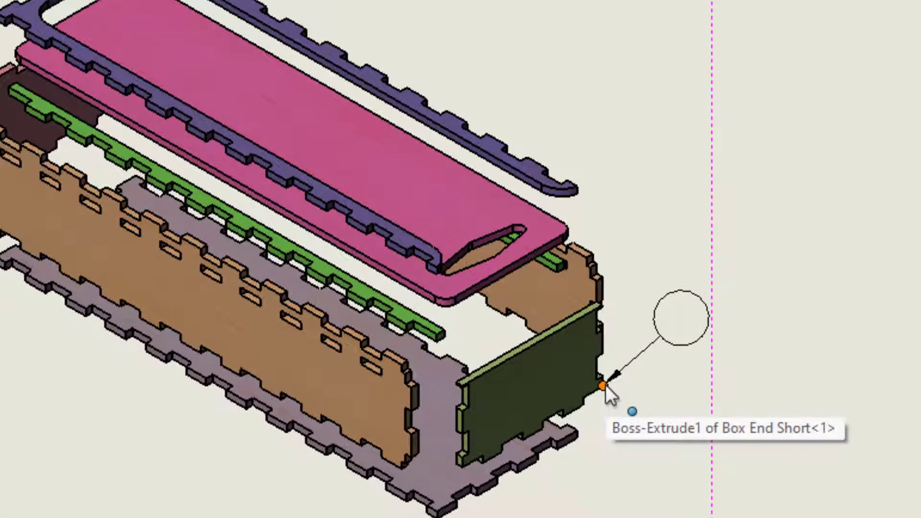
pyautogui.click(604, 386)
pyautogui.click(742, 309)
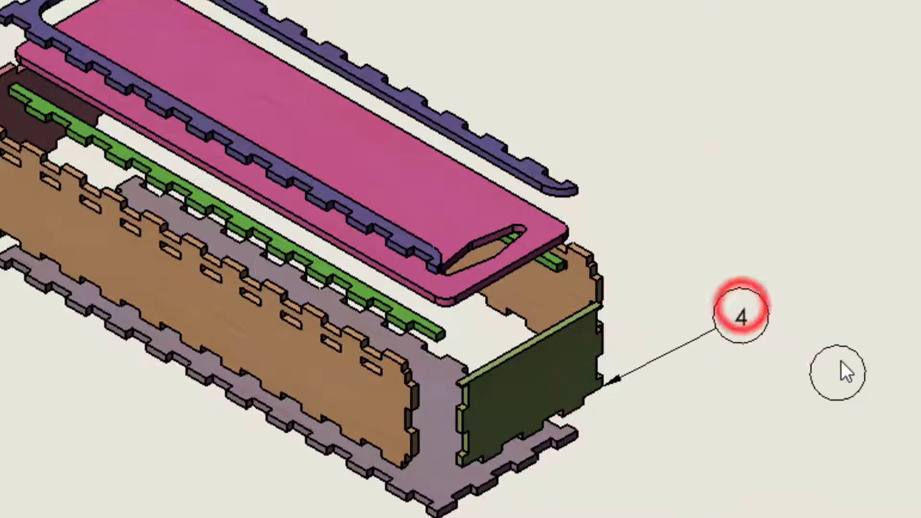